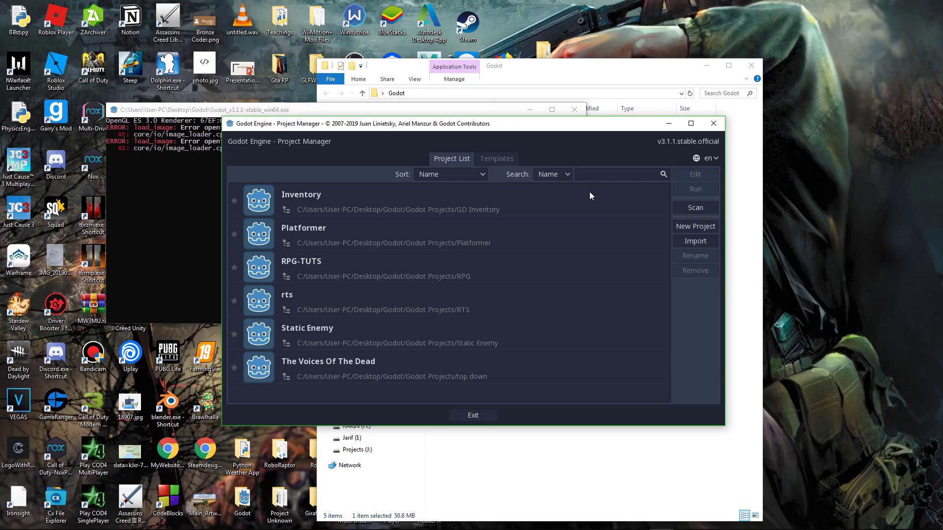
Step: Open the RPG-TUTS project from the project list
double_click(337, 267)
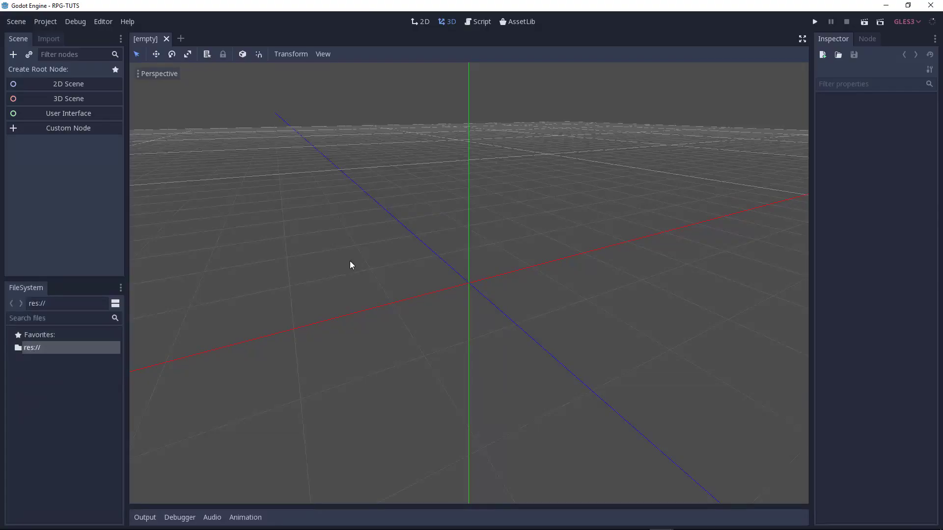
scroll(438, 211, up, 1)
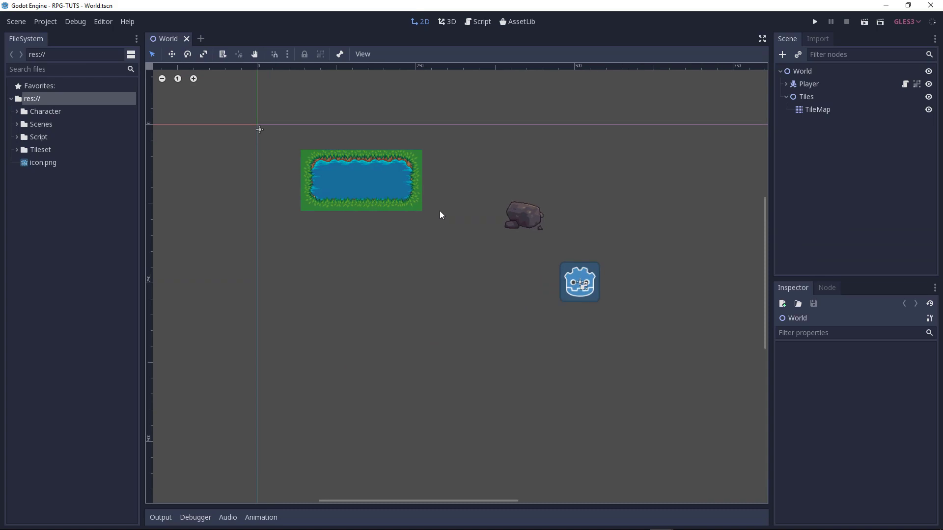
middle_drag(497, 248, 465, 198)
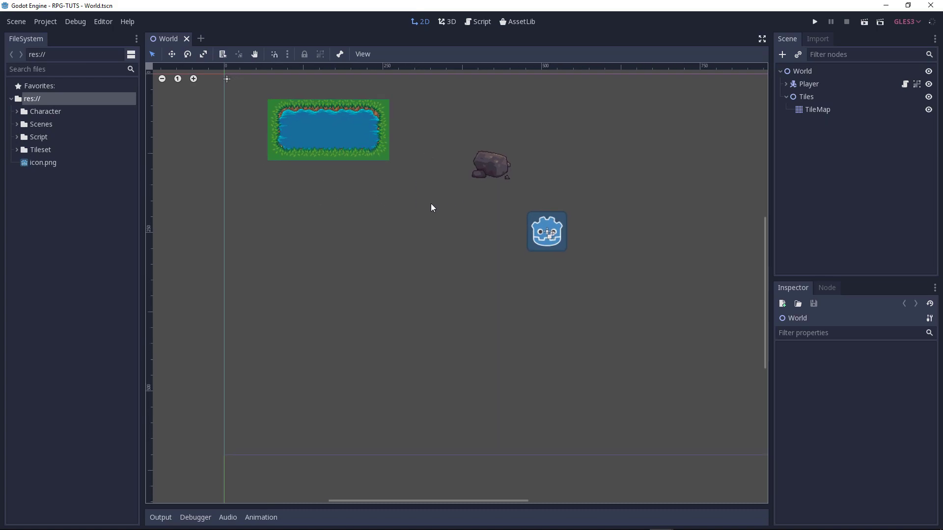
Step: Delete the Tiles node together with its TileMap child from the World scene
click(817, 109)
click(810, 97)
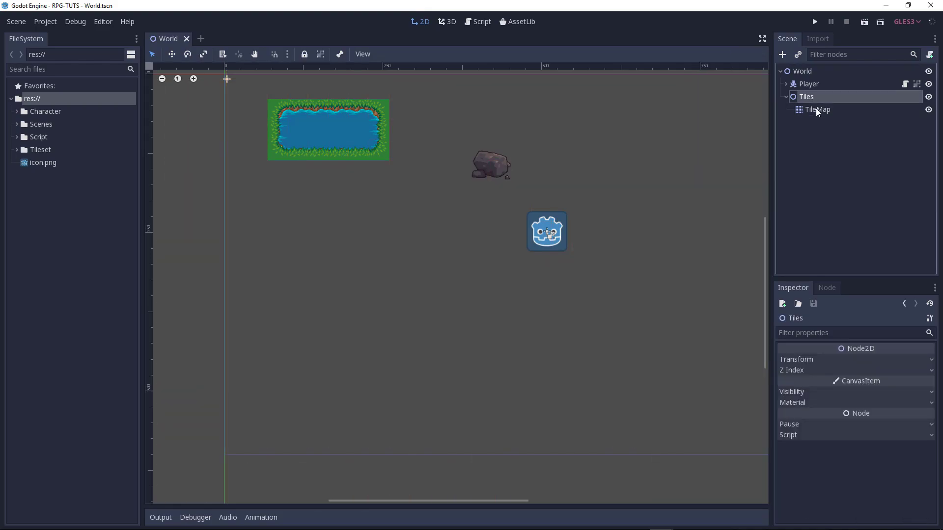
key(Delete)
key(Return)
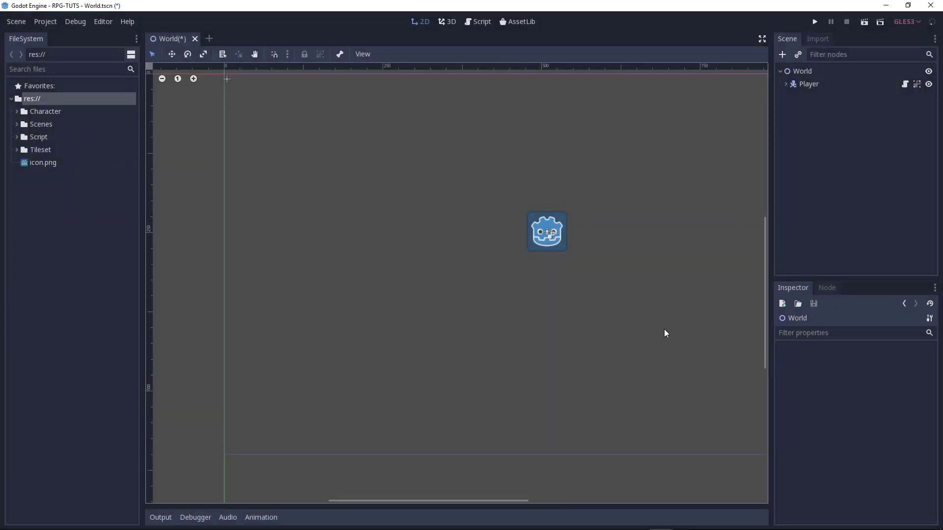
middle_drag(312, 239, 297, 250)
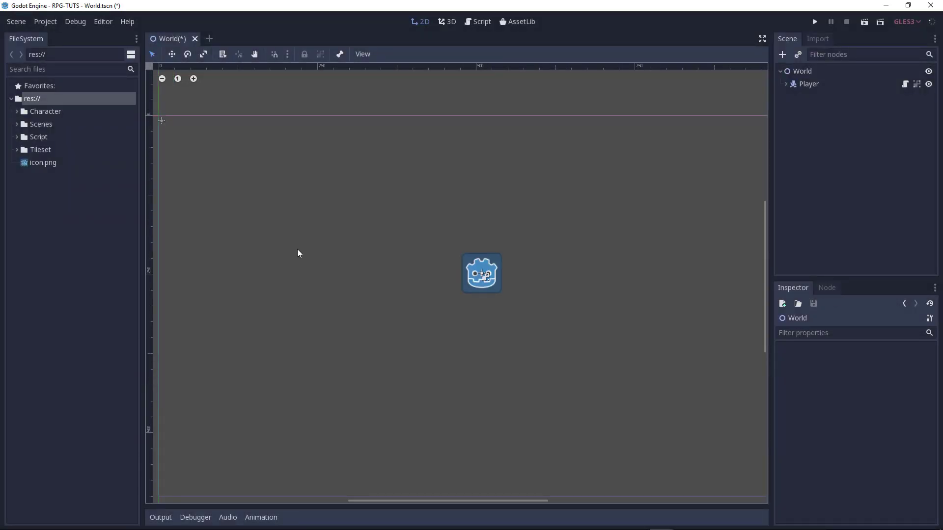
scroll(392, 241, down, 3)
middle_drag(397, 236, 445, 233)
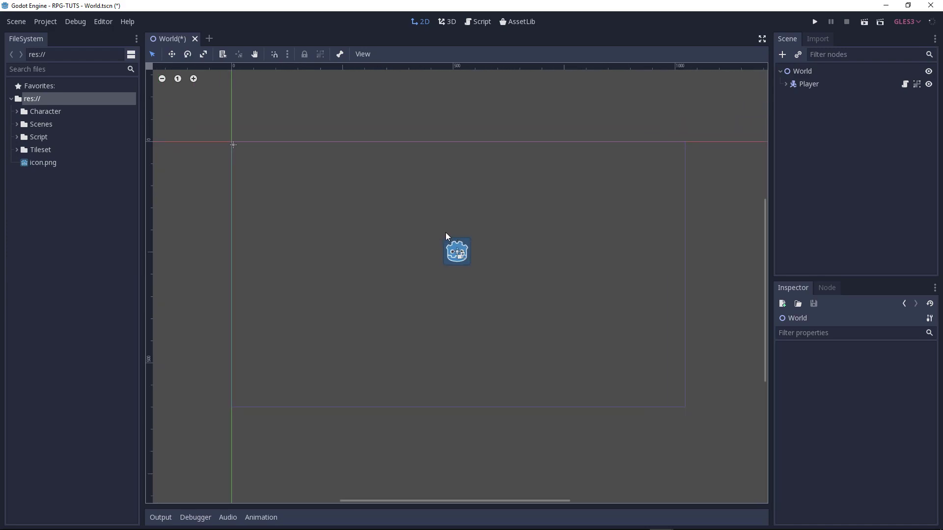
mouse_move(456, 517)
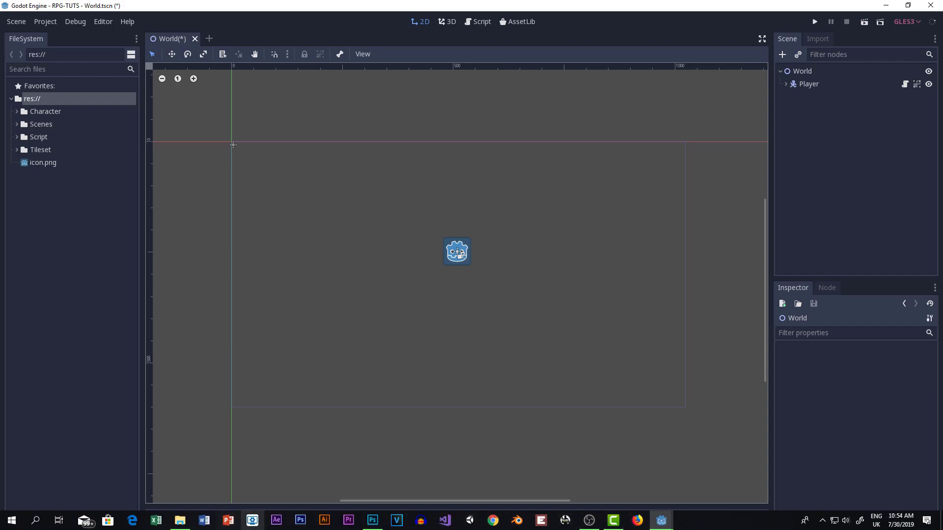
click(494, 522)
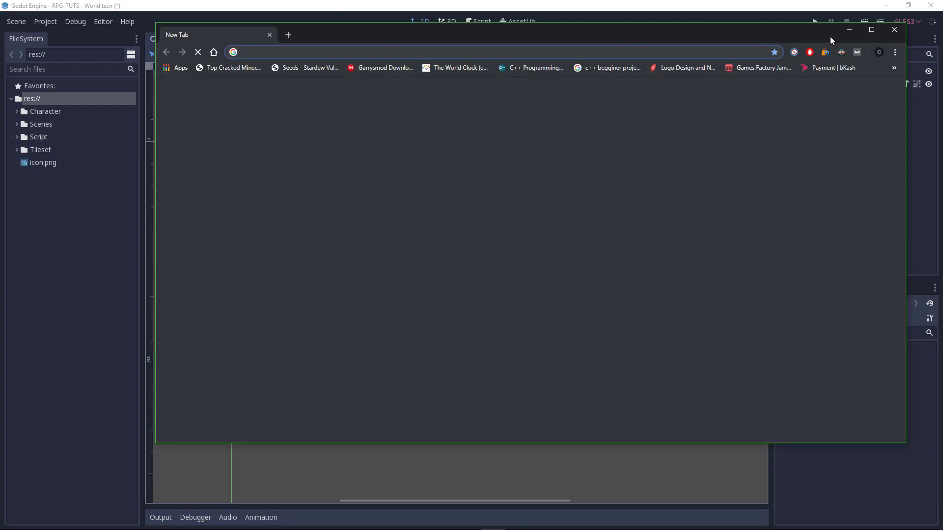
click(842, 32)
scroll(424, 213, down, 1)
drag(394, 188, 578, 318)
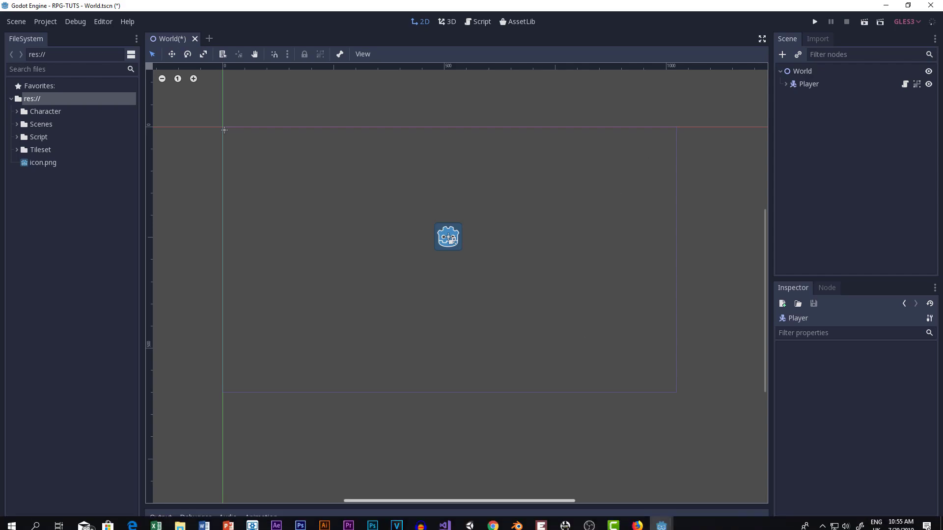
Step: Switch to Chrome and search the web for "32x32 tileset" images
click(492, 521)
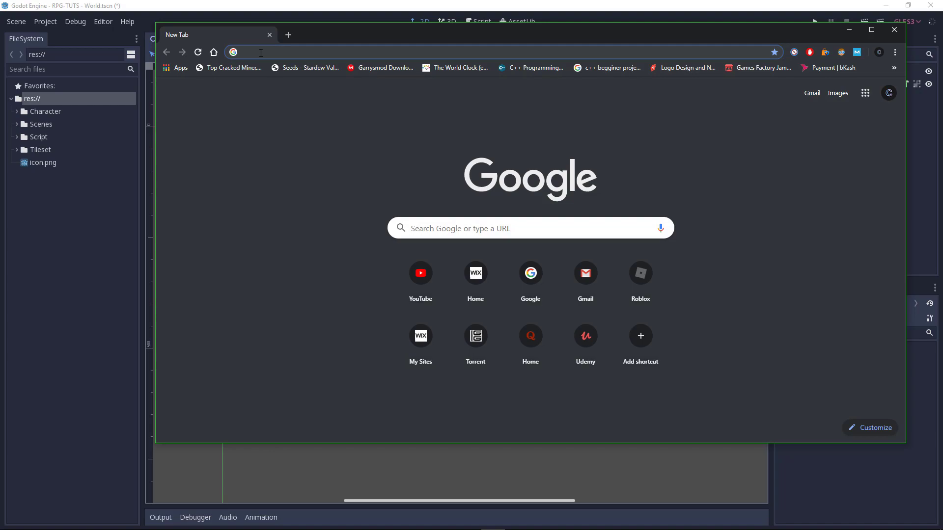
text(55)
key(BackSpace)
key(BackSpace)
text(32x32 )
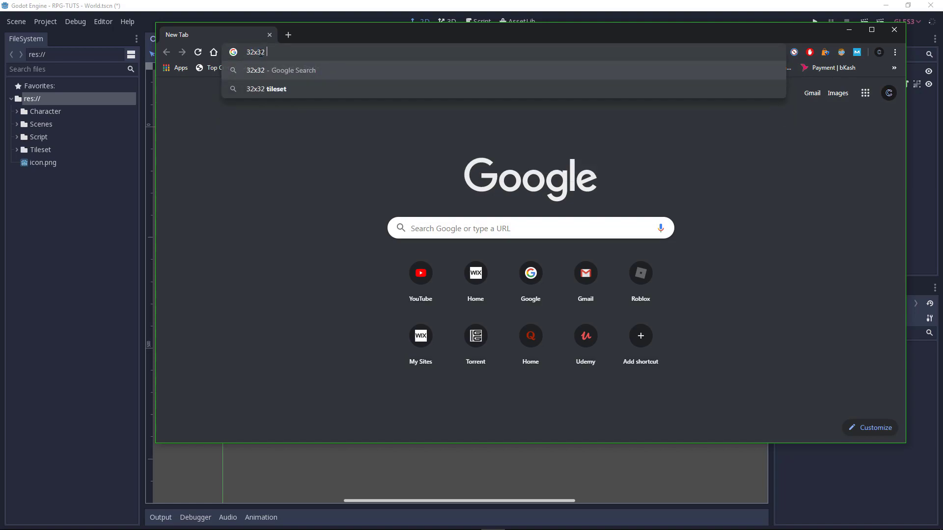
text(tile)
key(Return)
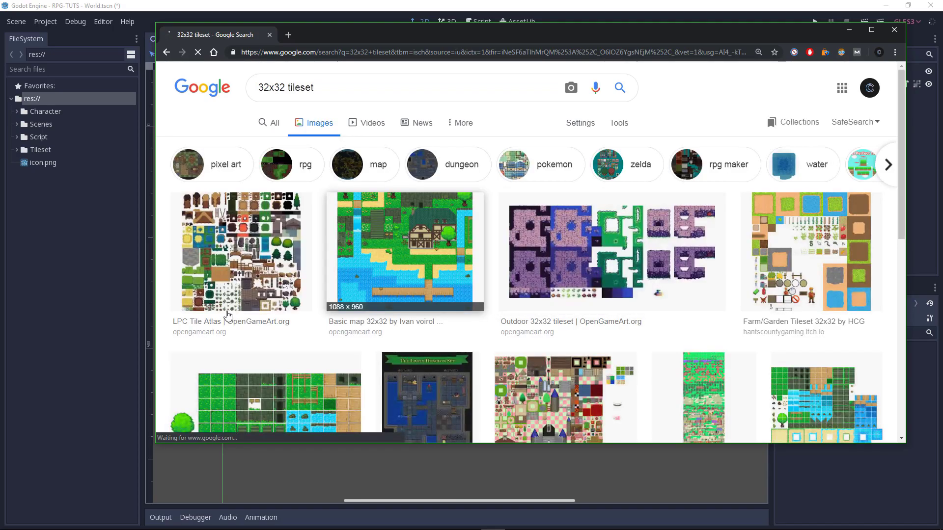
Step: Preview the LPC Tile Atlas image from OpenGameArt.org, and switch back to Godot
click(262, 244)
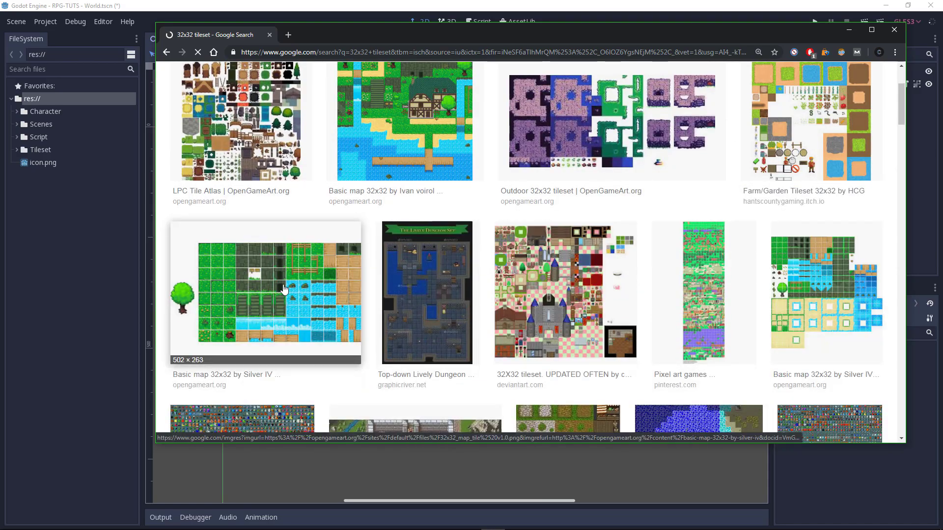
scroll(243, 228, up, 2)
click(243, 228)
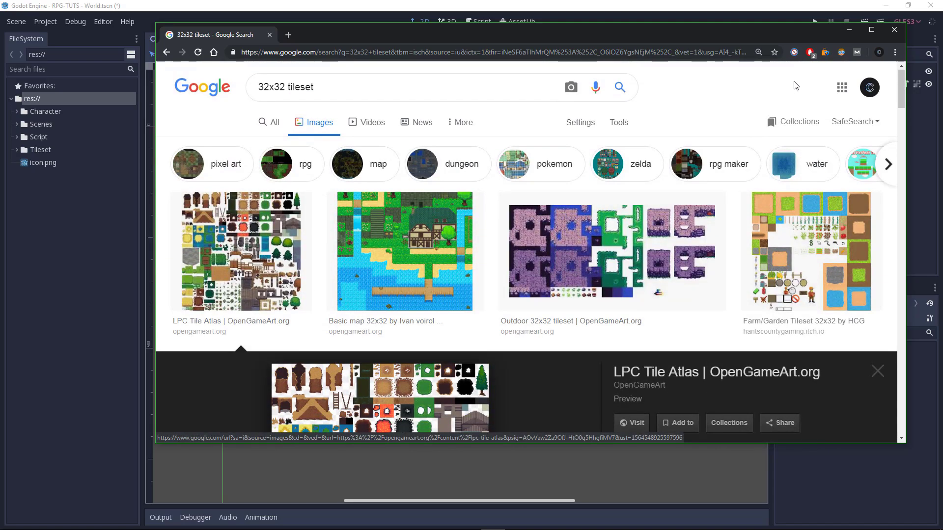
click(849, 30)
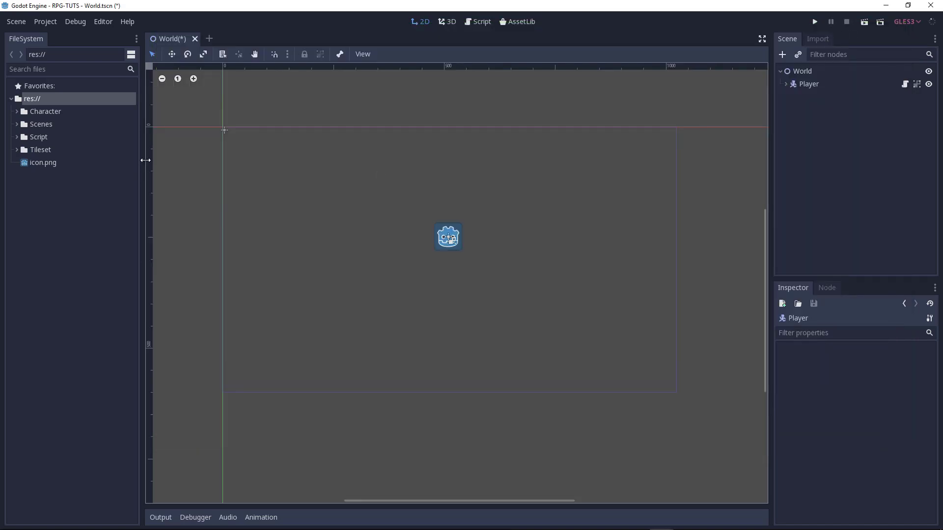
Step: Preview terrain_atlas.png in the project's Tileset folder and collapse the folder again
click(17, 151)
click(42, 163)
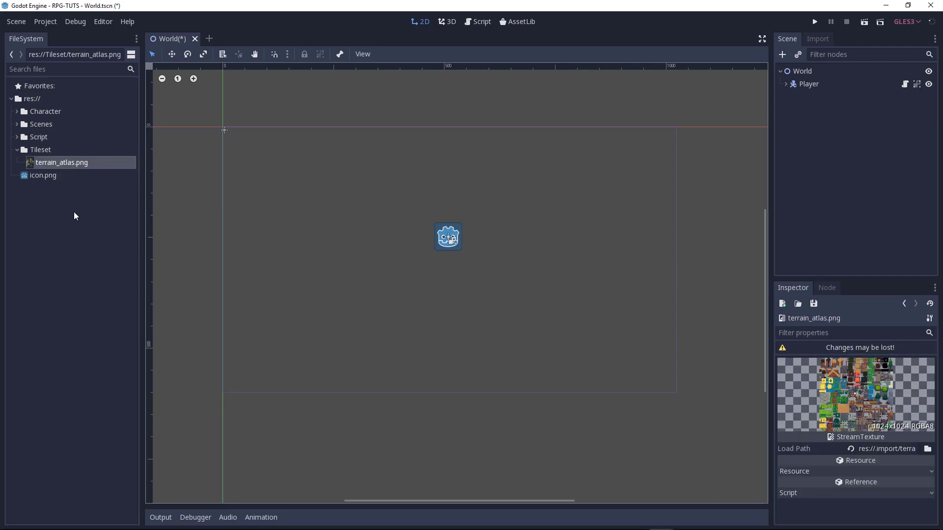
click(18, 150)
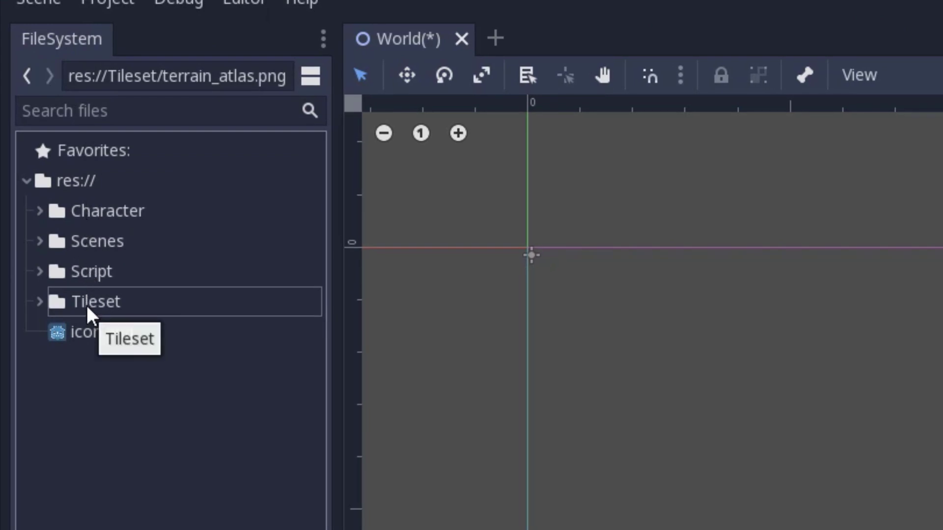
Step: Examine the contents of the Script, Scenes, Character and Tileset project folders, collapsing each one again
click(40, 269)
click(40, 268)
click(41, 241)
click(42, 240)
click(40, 212)
click(46, 212)
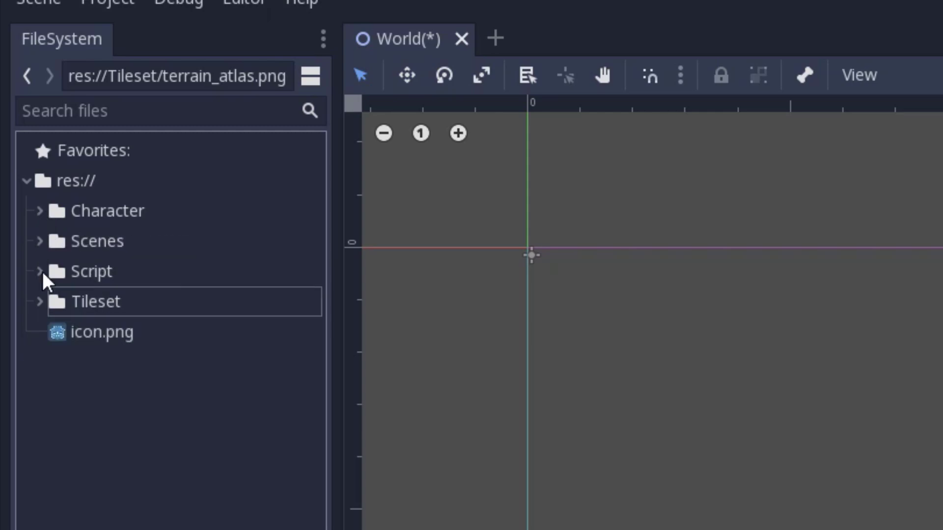
click(35, 304)
click(39, 302)
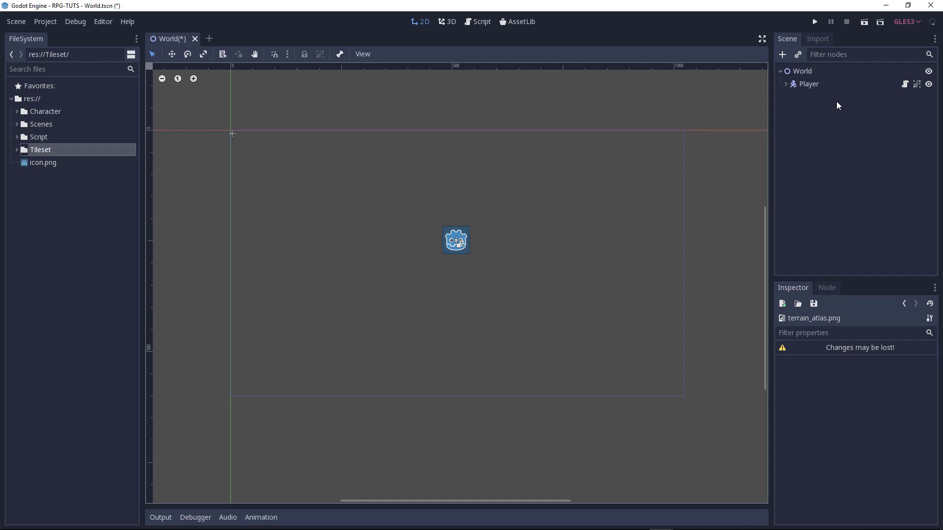
Step: Add a Node2D as a child of World and name it Tile
click(800, 71)
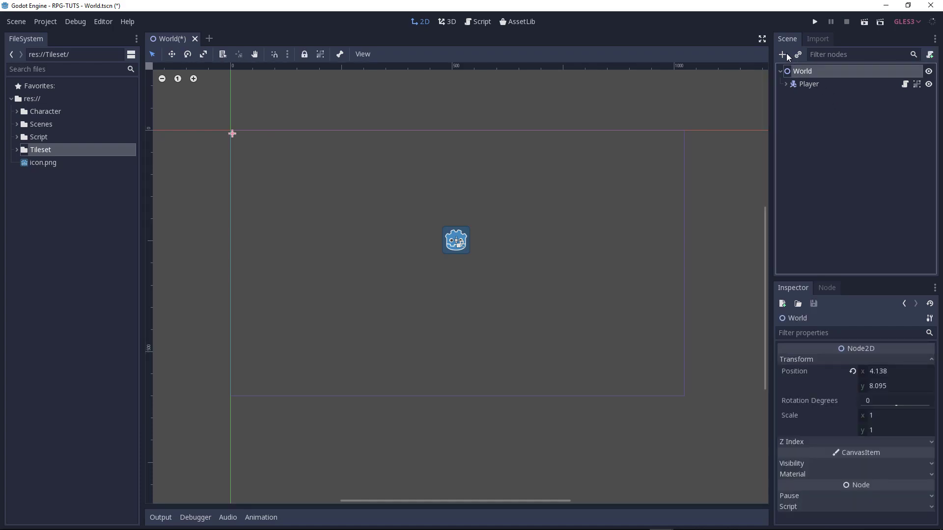
click(786, 54)
text(node2d)
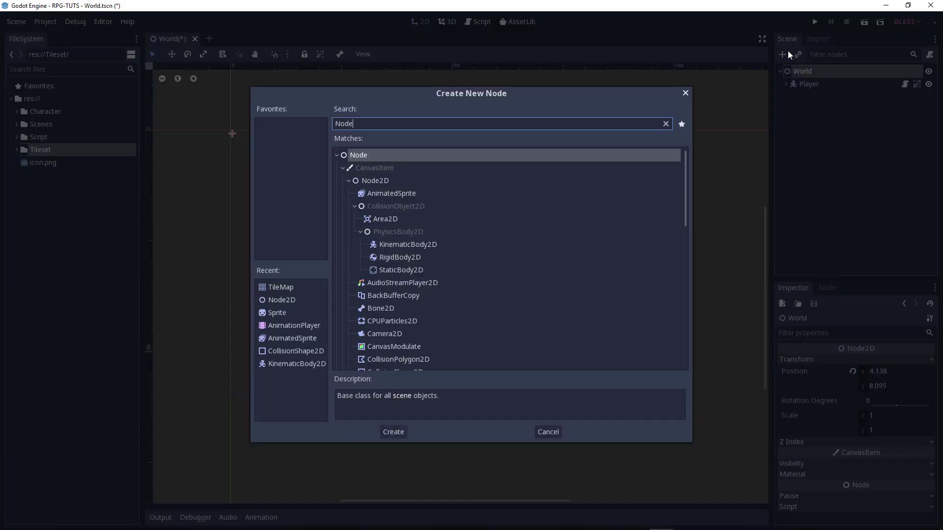
key(Return)
double_click(843, 101)
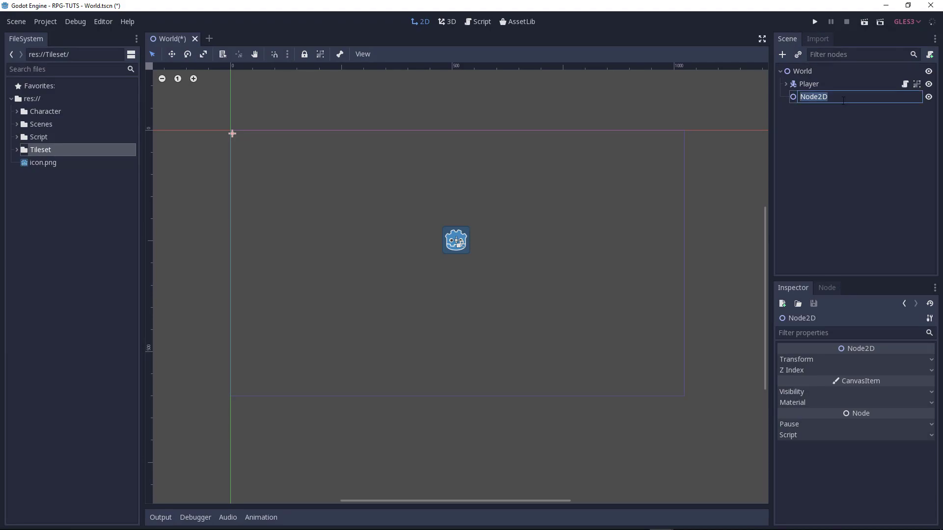
key(BackSpace)
text(Tile)
key(Return)
Step: Add a TileMap node as a child of the Tile node
click(783, 55)
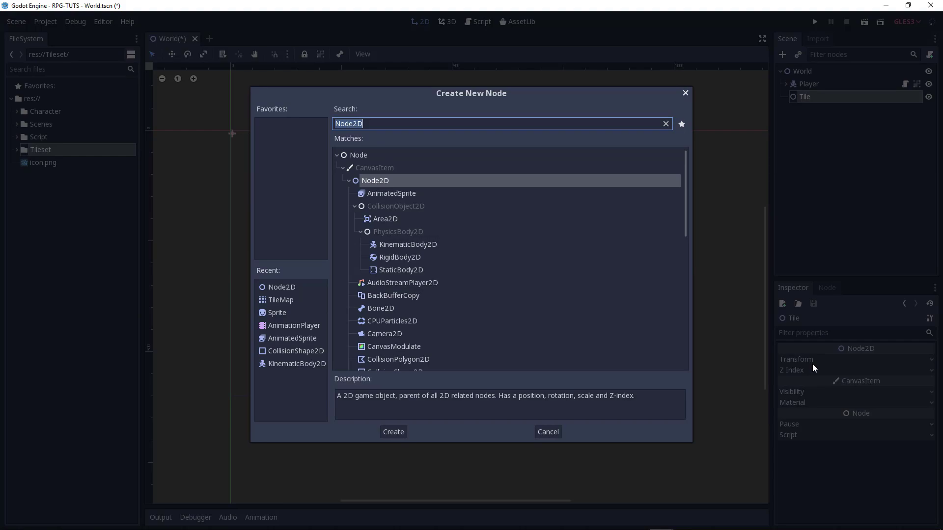
key(BackSpace)
text(Tilema)
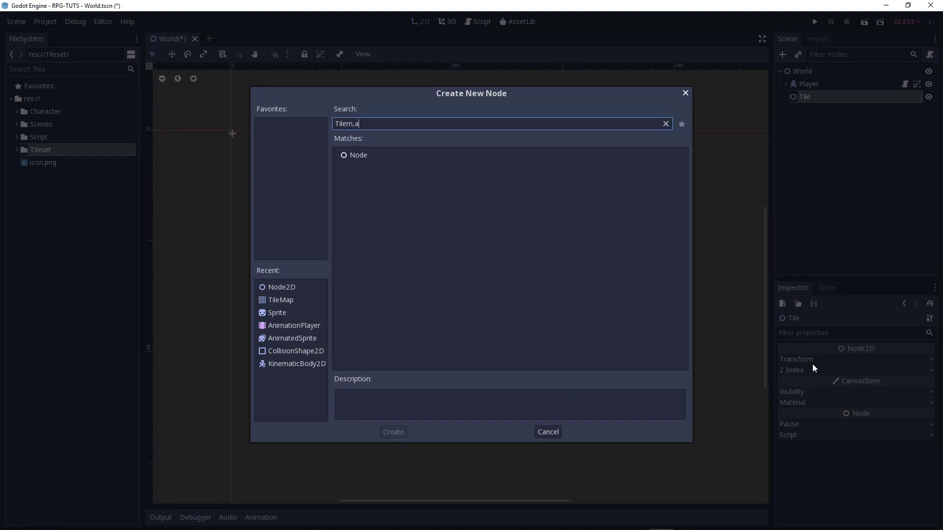
text(p)
key(Return)
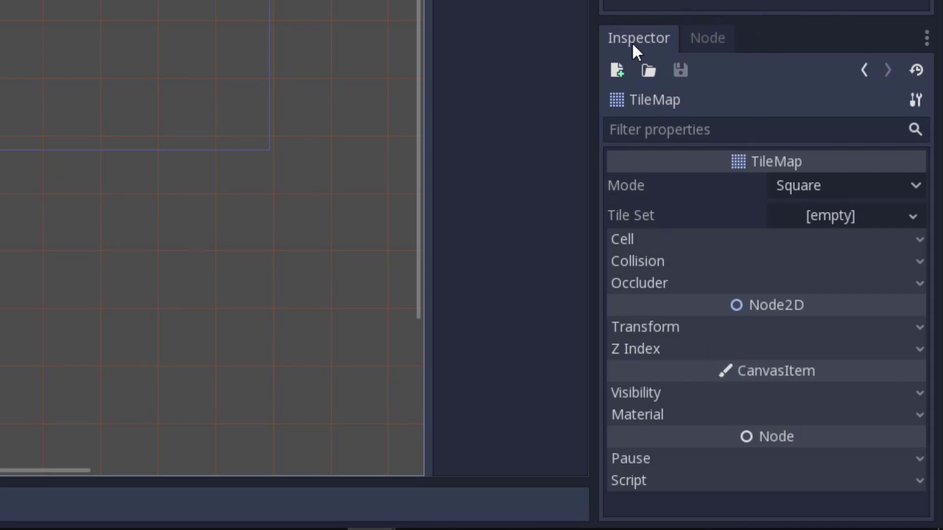
Step: Assign a new TileSet resource to the TileMap and open it for editing
click(618, 214)
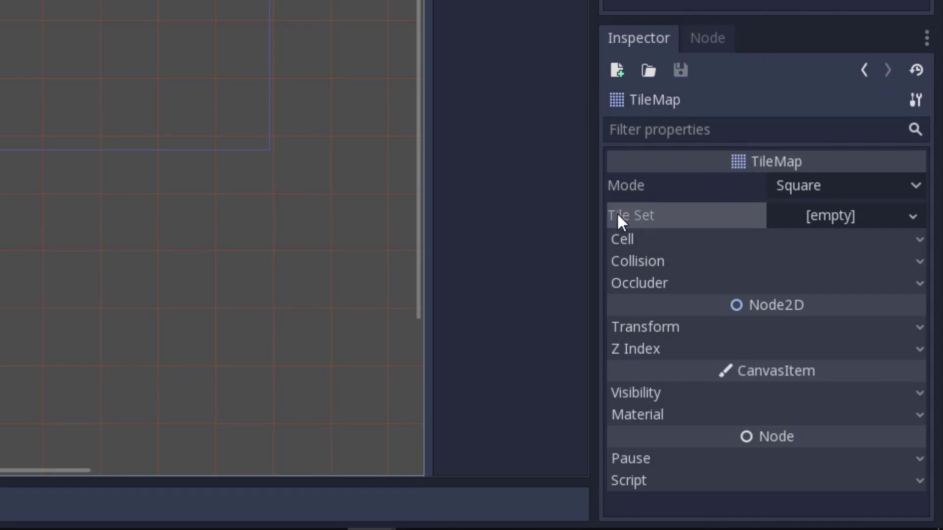
click(911, 220)
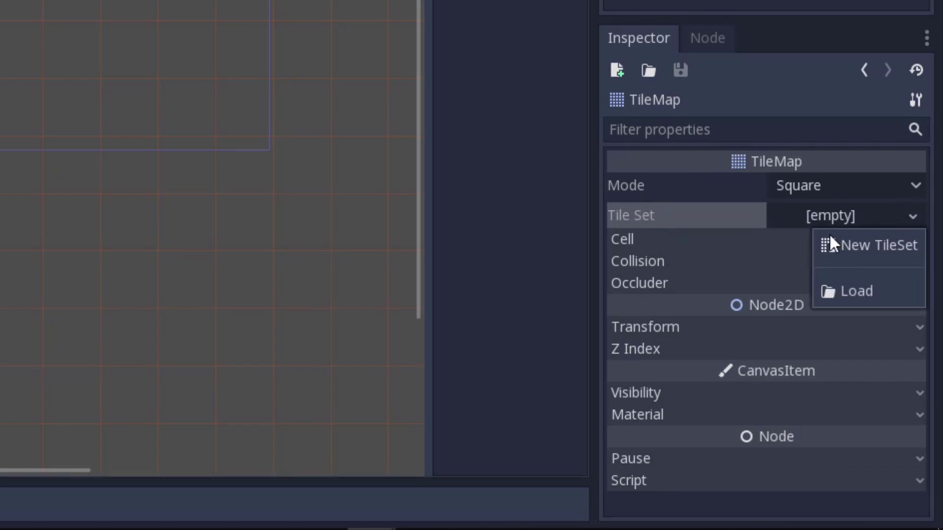
click(856, 242)
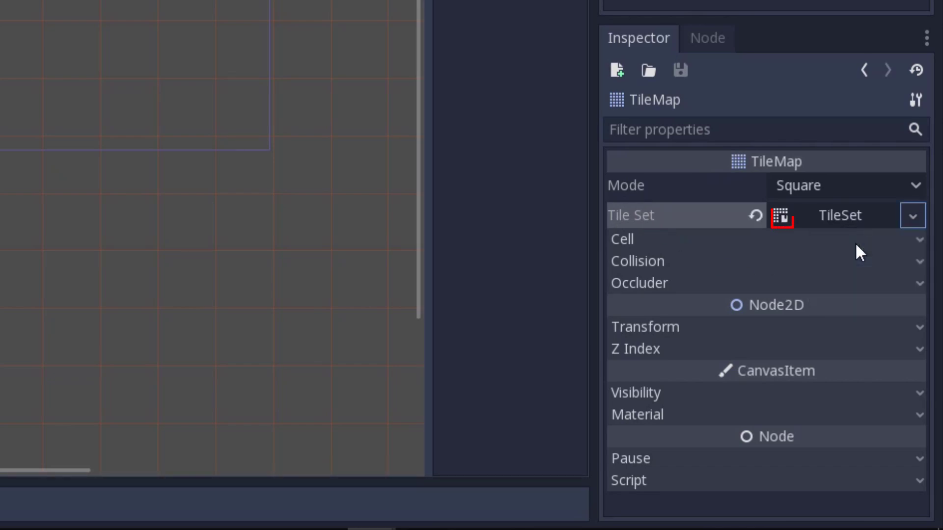
click(782, 215)
drag(88, 278, 83, 0)
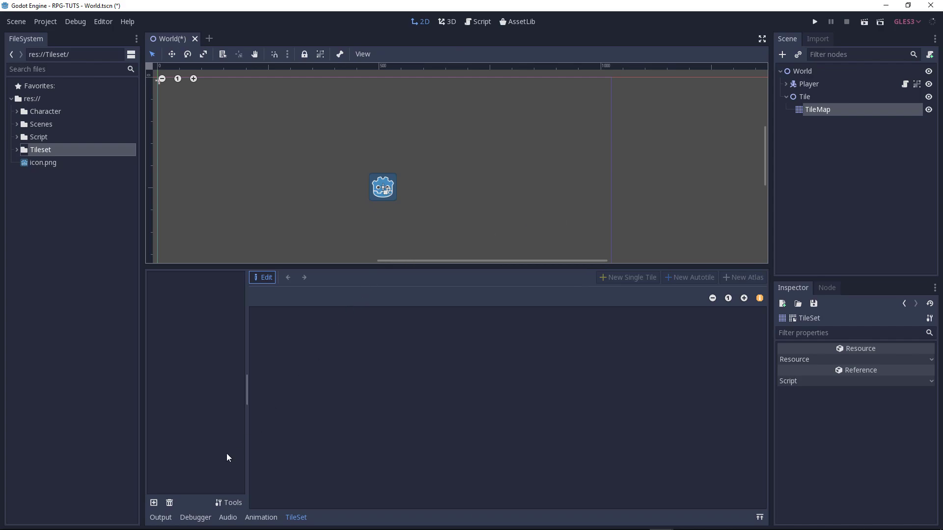
Step: Add the terrain_atlas.png texture to the TileSet and define its first grid cell as a new single tile
click(154, 503)
double_click(425, 129)
double_click(225, 132)
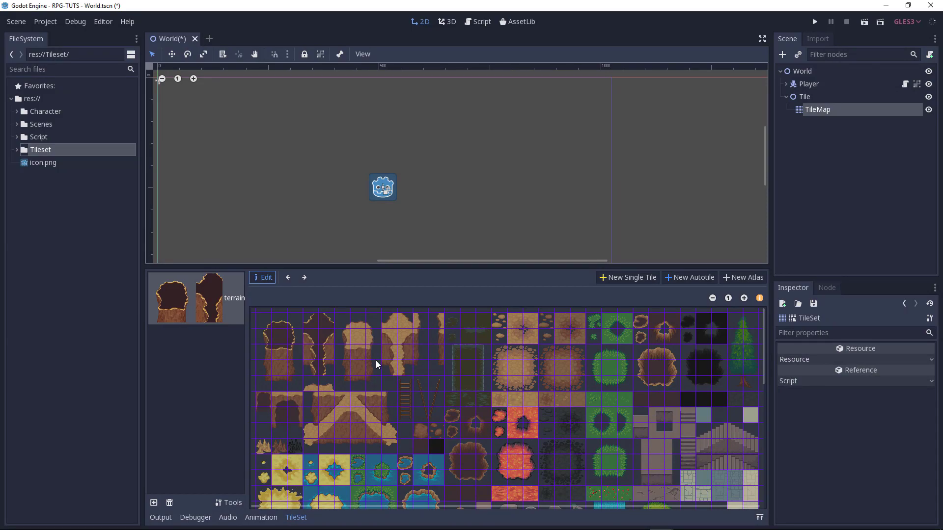
click(623, 276)
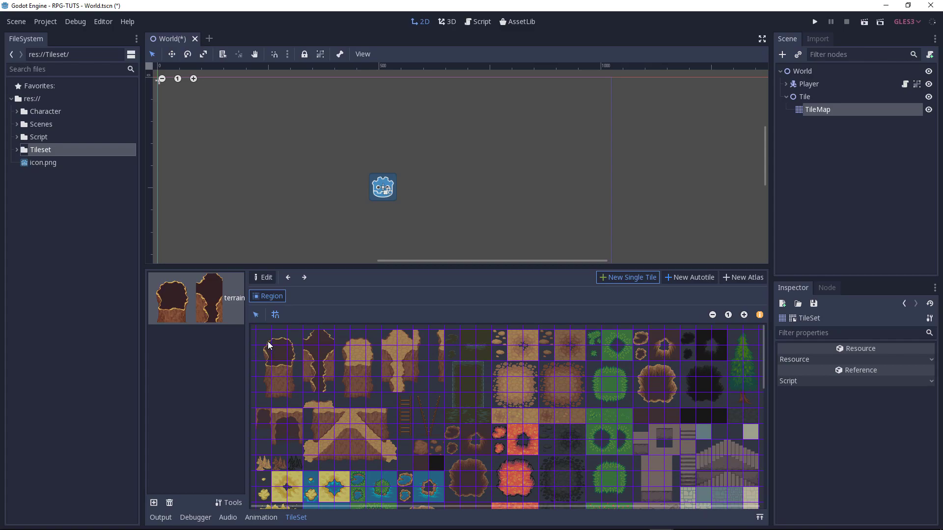
drag(260, 334, 269, 344)
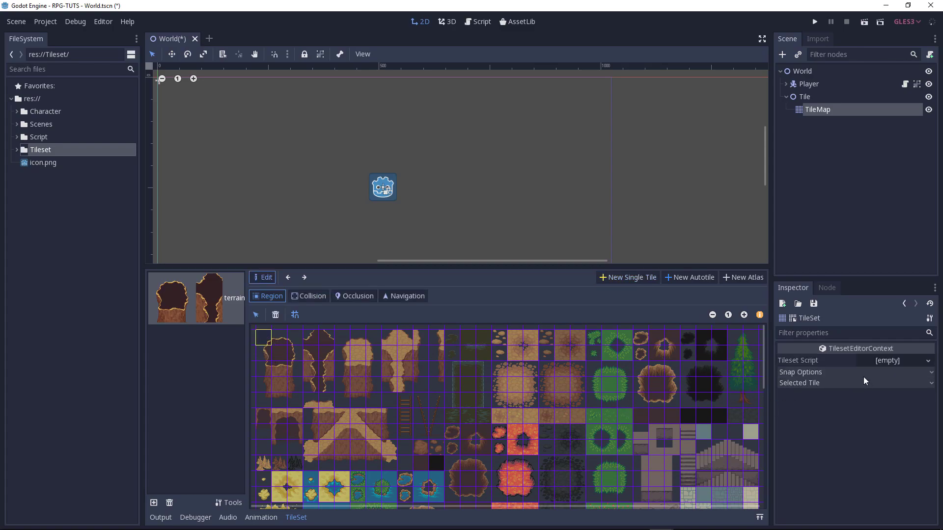
Step: Check the offset, step and separation values in the TileSet's snap options
click(806, 384)
click(808, 382)
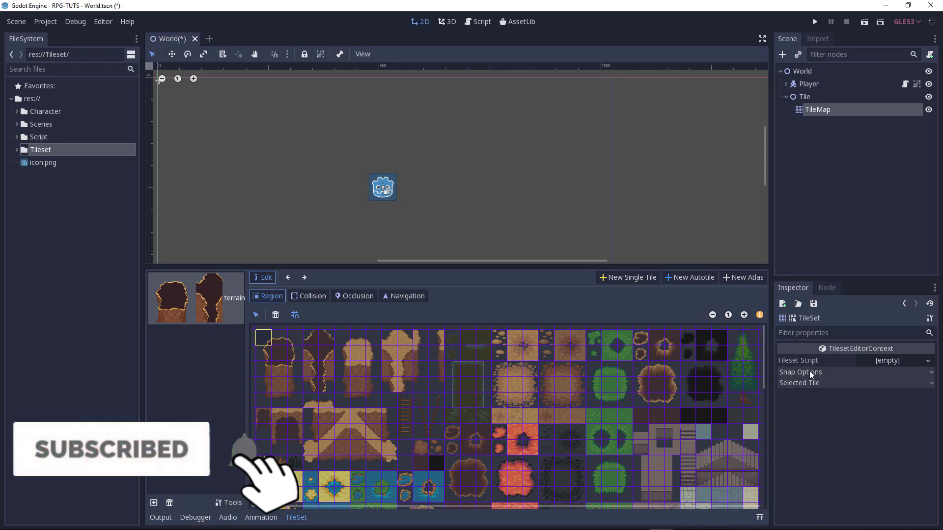
click(810, 373)
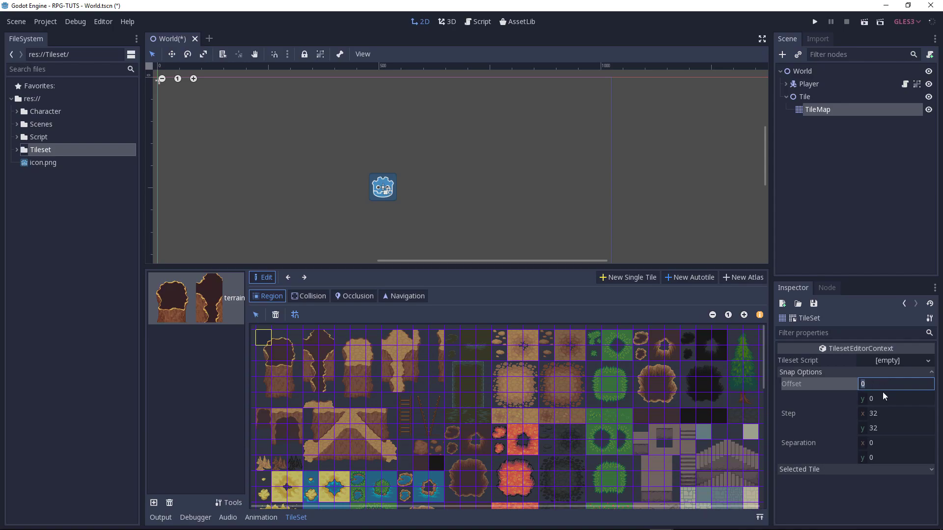
click(889, 458)
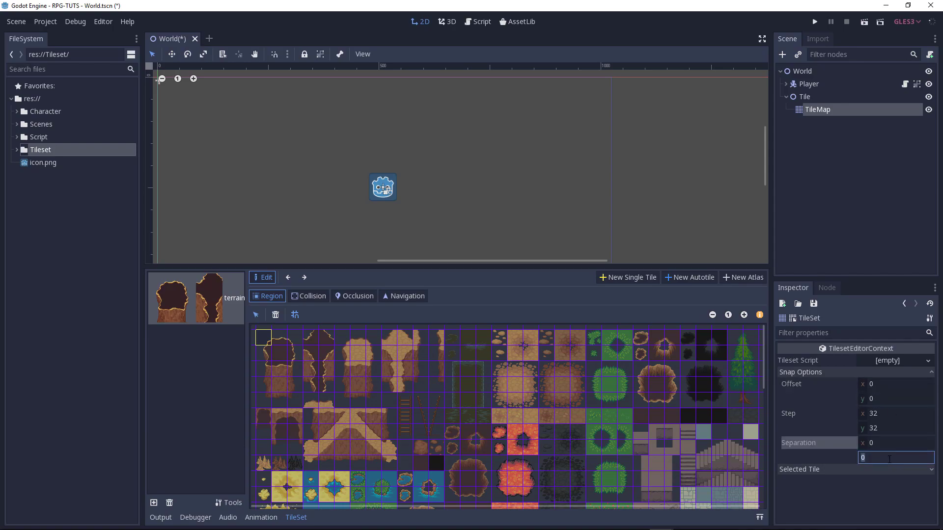
click(885, 414)
key(Return)
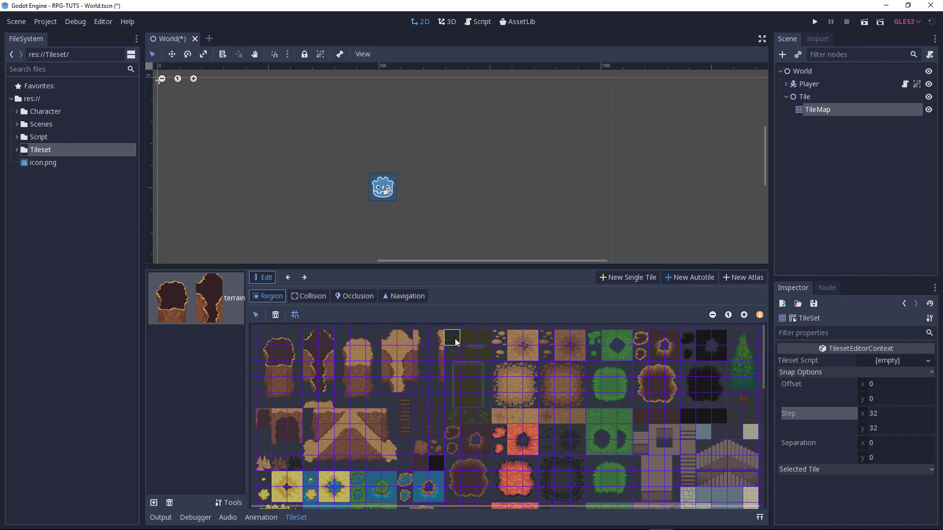
Step: Look through the whole terrain atlas texture for ground tiles suitable for the map
scroll(335, 389, down, 3)
scroll(336, 393, down, 1)
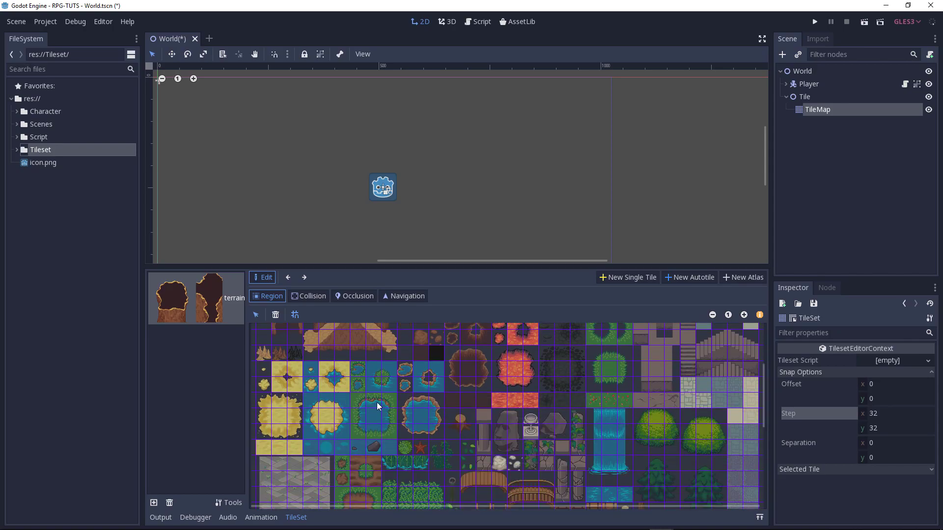
scroll(340, 400, down, 3)
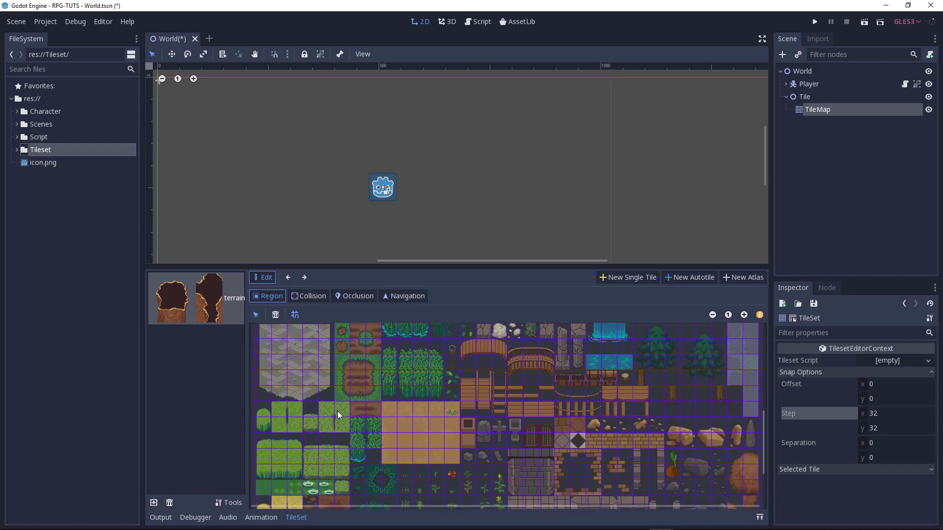
scroll(295, 434, down, 3)
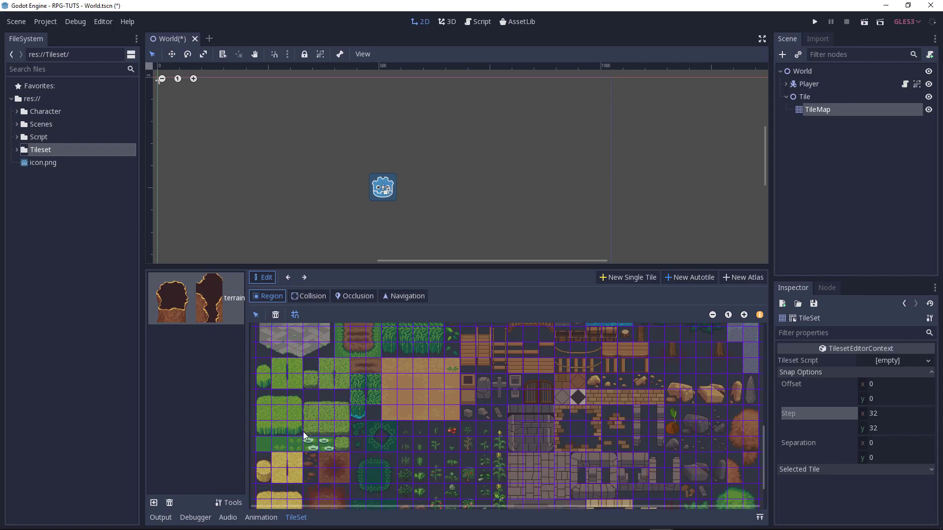
scroll(304, 430, up, 1)
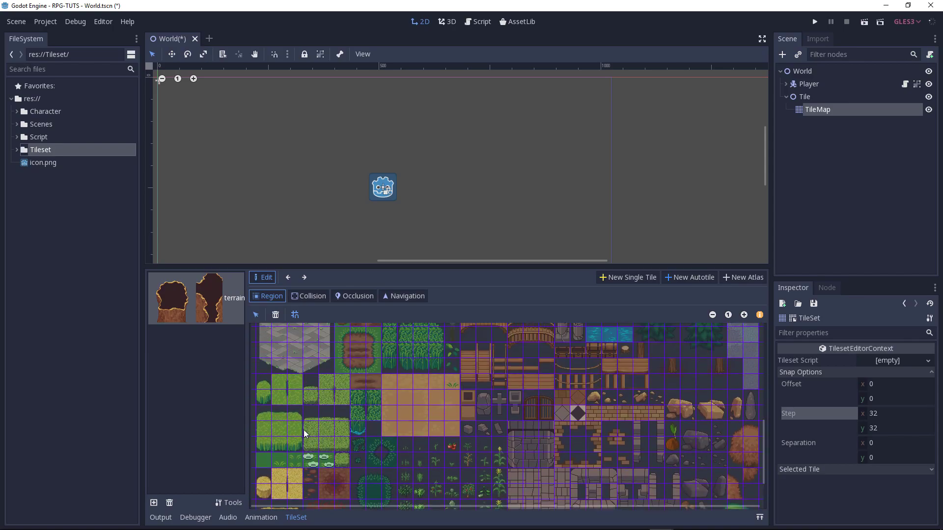
scroll(307, 425, up, 1)
scroll(308, 423, up, 2)
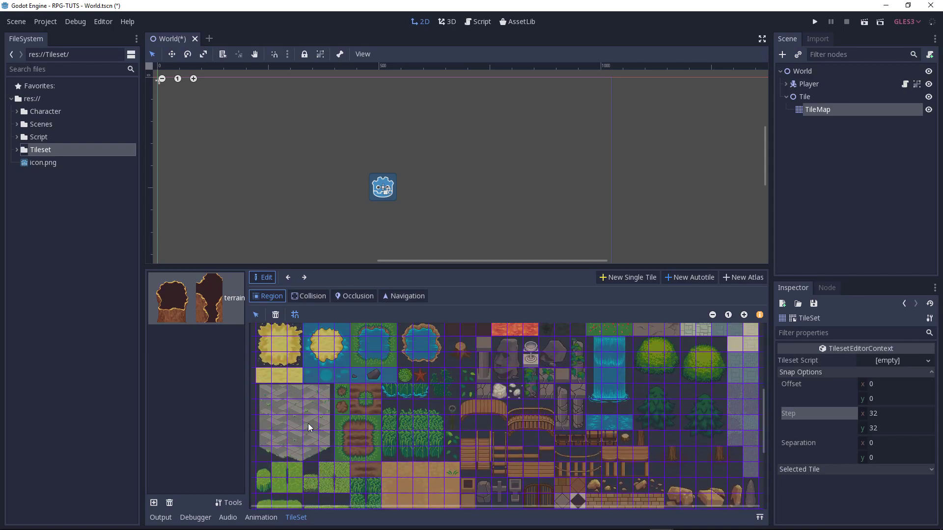
scroll(354, 423, up, 3)
scroll(440, 420, up, 1)
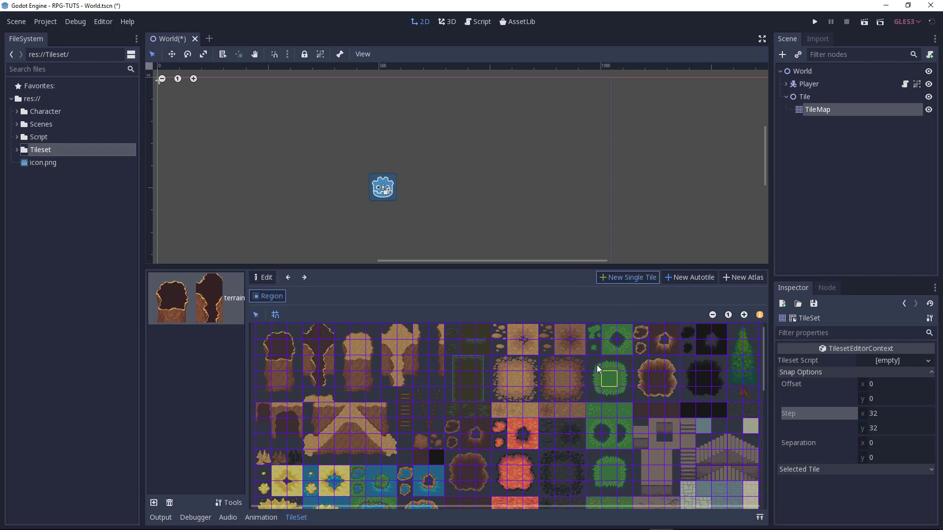
Step: Define the centre and upper-row cells of the bright green grass patch as separate new single tiles
click(626, 279)
click(610, 362)
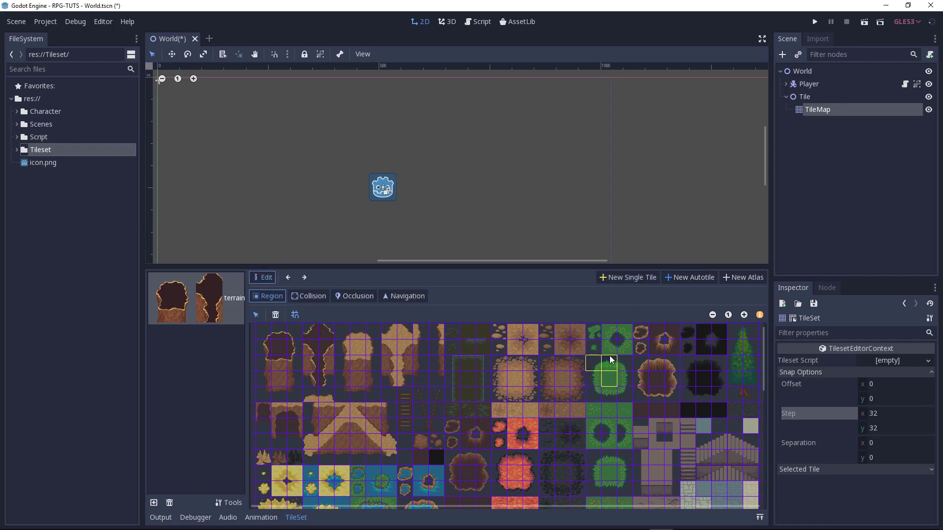
click(625, 276)
click(621, 368)
Step: Define the left, lower-row and right cells of the same grass patch as separate new single tiles
click(621, 276)
click(597, 375)
click(600, 278)
click(602, 392)
click(614, 278)
click(602, 391)
click(623, 279)
click(622, 395)
click(626, 278)
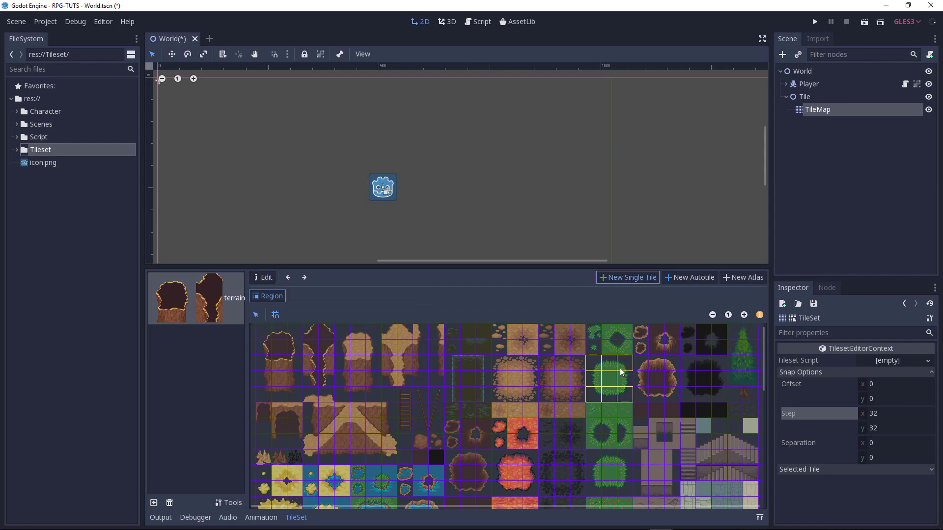
click(623, 382)
click(626, 277)
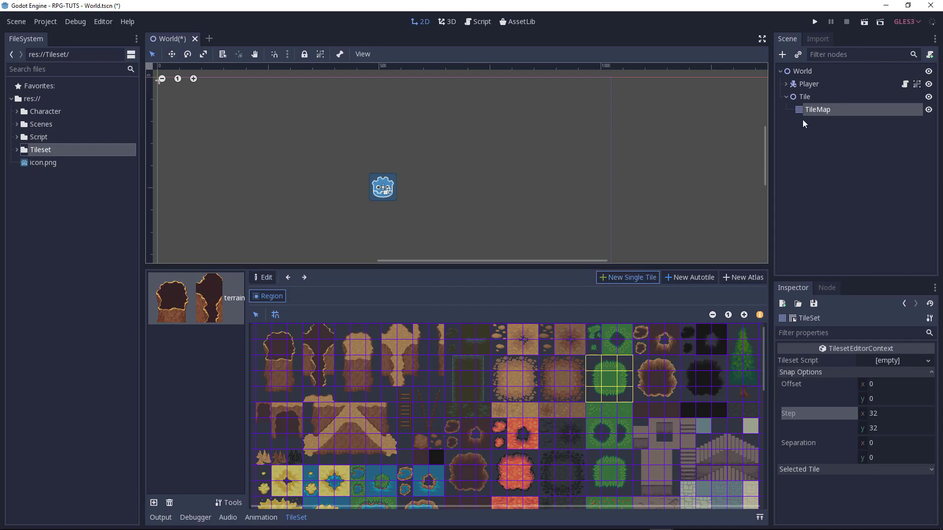
Step: Select the TileMap node and set its cell size to 32 by 32
click(489, 140)
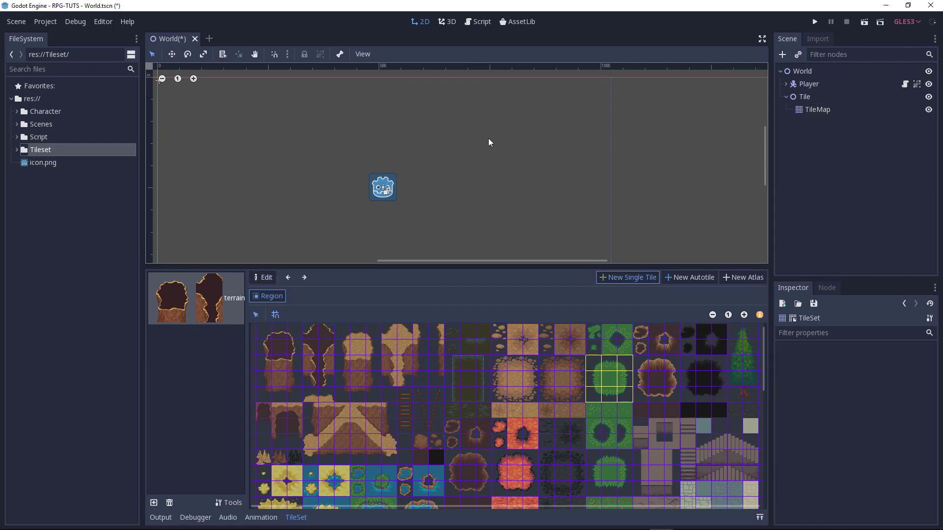
click(809, 108)
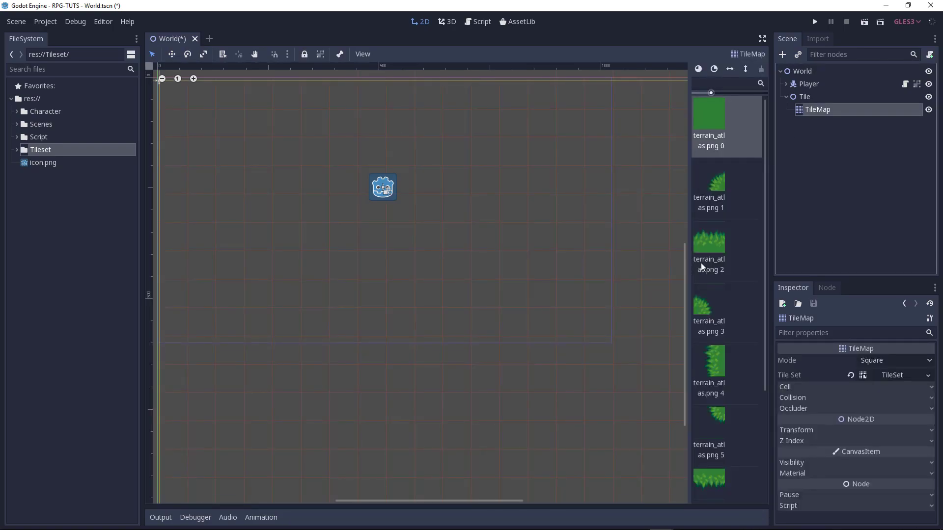
scroll(702, 261, up, 3)
middle_drag(361, 173, 428, 276)
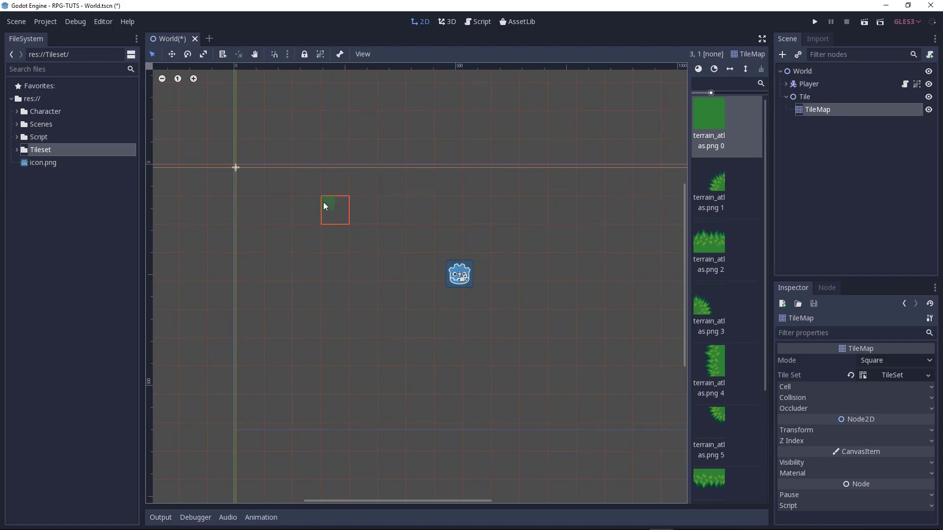
click(794, 387)
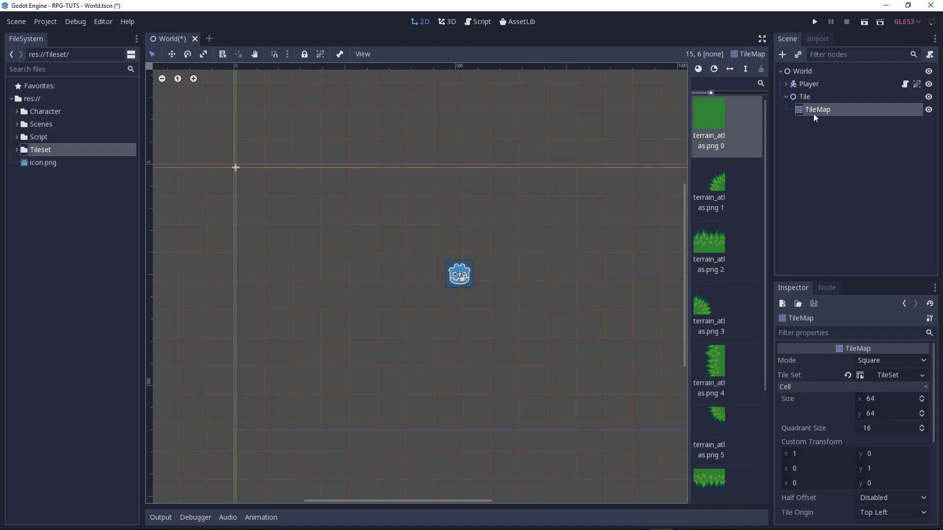
click(884, 399)
text(32)
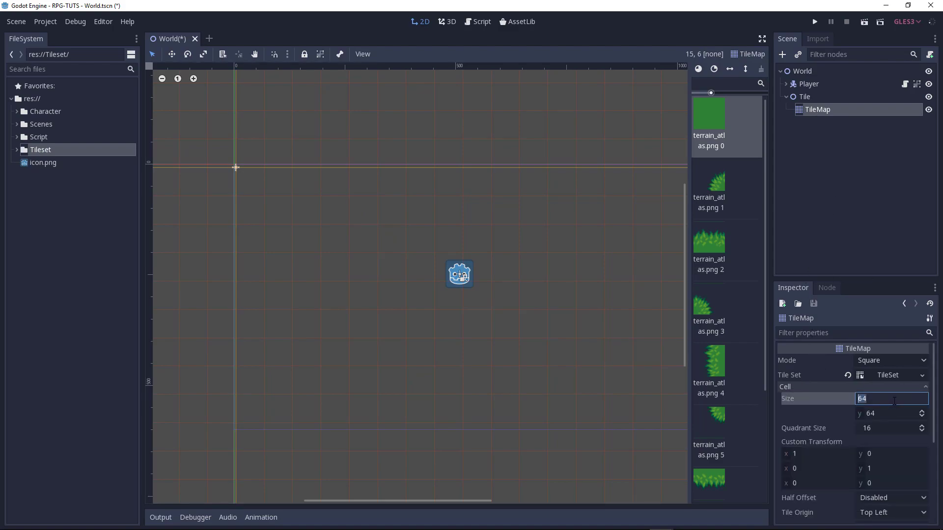
click(887, 414)
text(32)
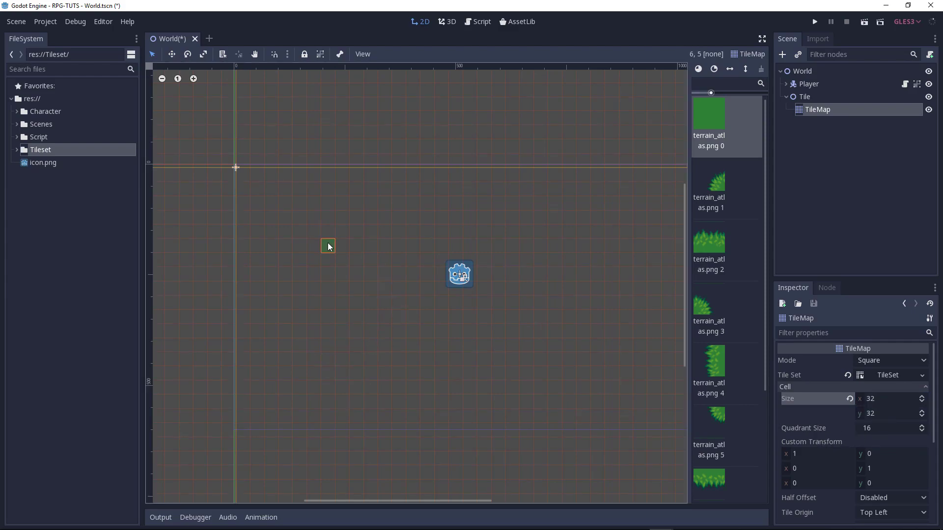
middle_drag(420, 238, 415, 246)
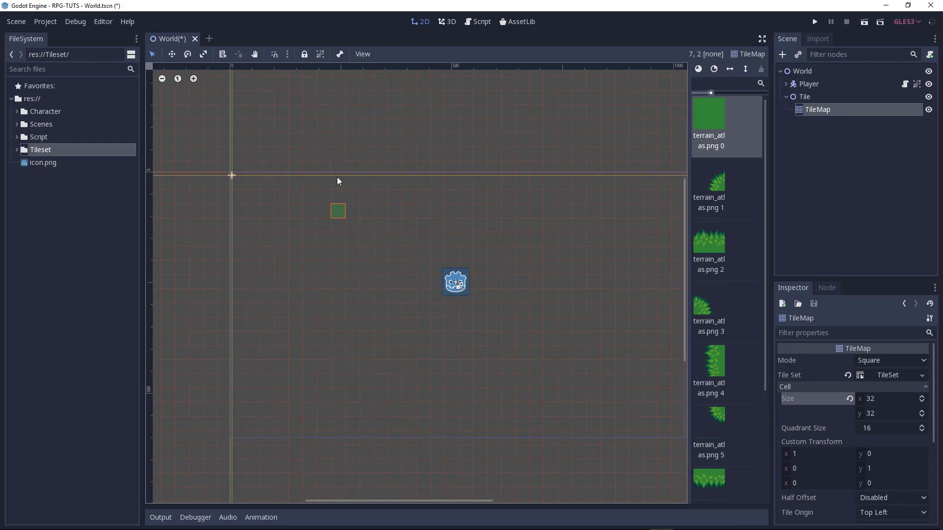
drag(314, 197, 410, 197)
mouse_move(335, 214)
mouse_down()
mouse_move(415, 210)
mouse_move(427, 195)
mouse_move(409, 183)
mouse_up()
click(693, 184)
click(312, 184)
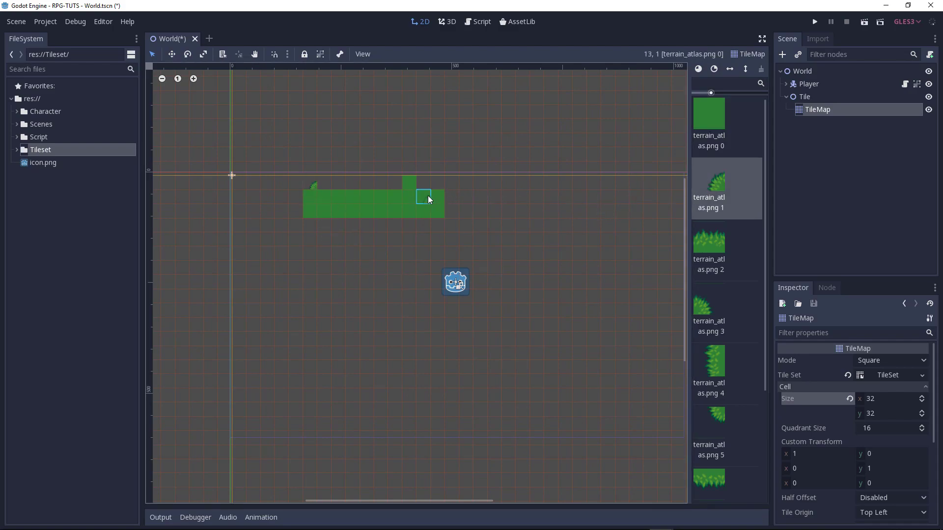
key(ctrl+z)
key(ctrl+z)
key(ctrl+z)
Step: Paint a 4 by 2 block of plain grass above the Godot icon and replace its upper row with edge tiles 1, 2 and 3
click(730, 135)
mouse_move(421, 211)
mouse_down()
mouse_move(458, 210)
mouse_move(460, 231)
mouse_move(423, 228)
mouse_up()
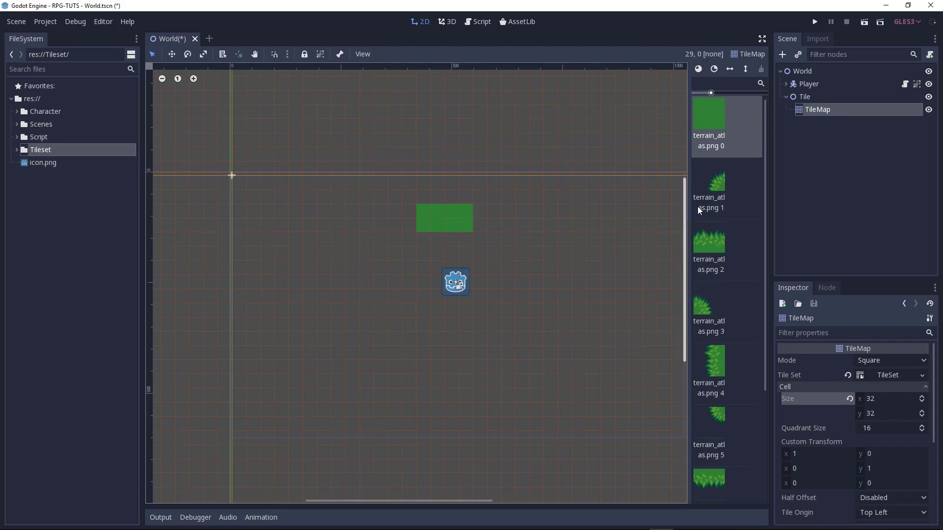
click(717, 189)
click(423, 211)
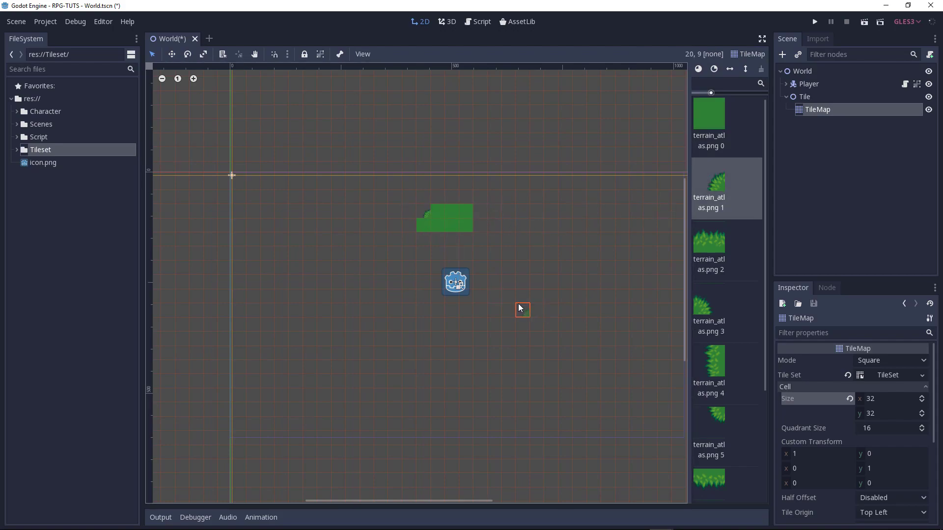
click(717, 242)
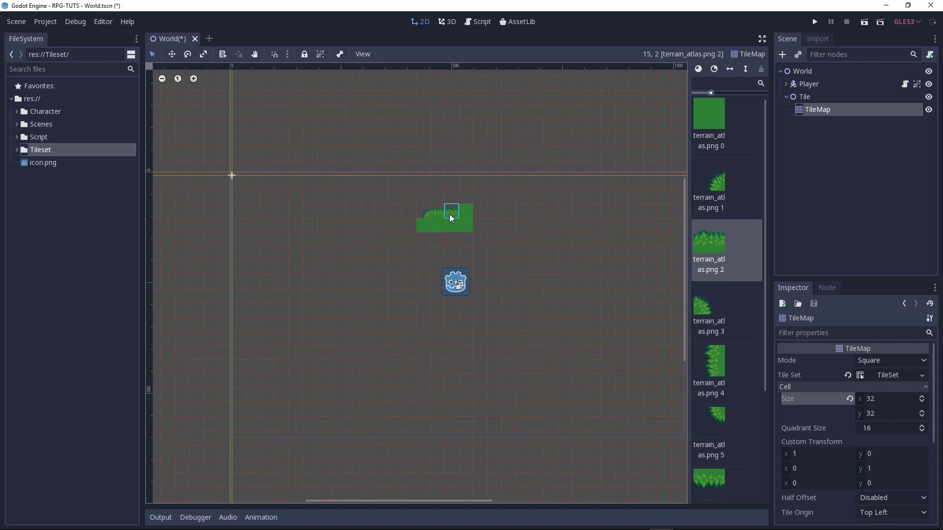
click(452, 214)
click(720, 308)
click(462, 210)
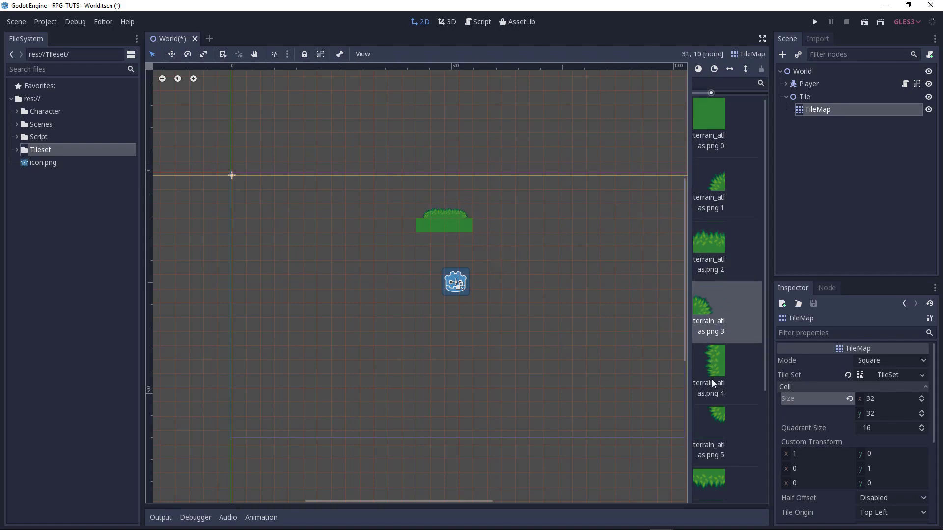
Step: Replace the grass block's lower row with edge tiles 5, 6 and 7
click(712, 422)
click(428, 226)
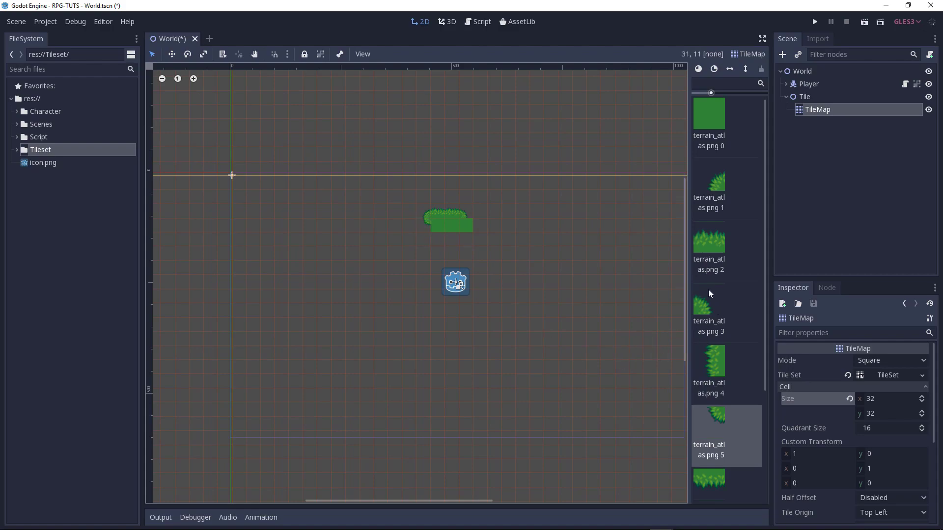
click(710, 480)
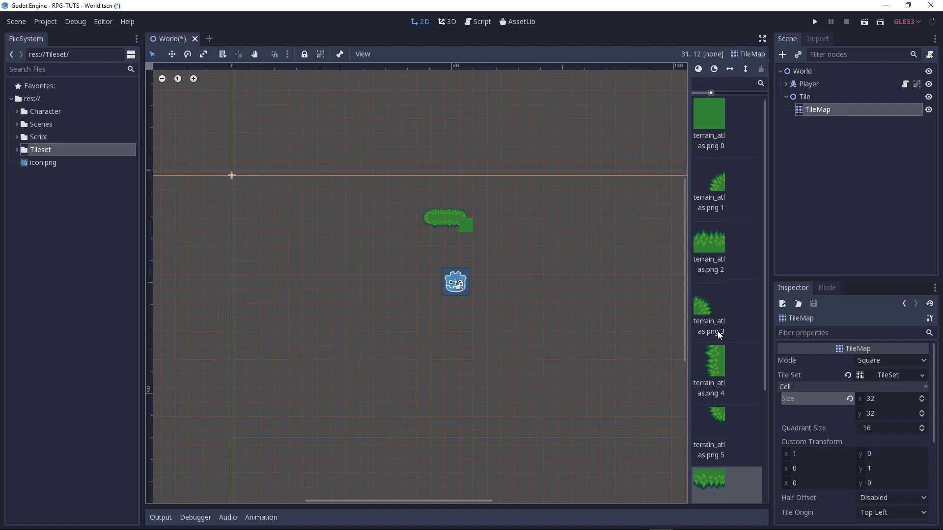
scroll(715, 340, down, 3)
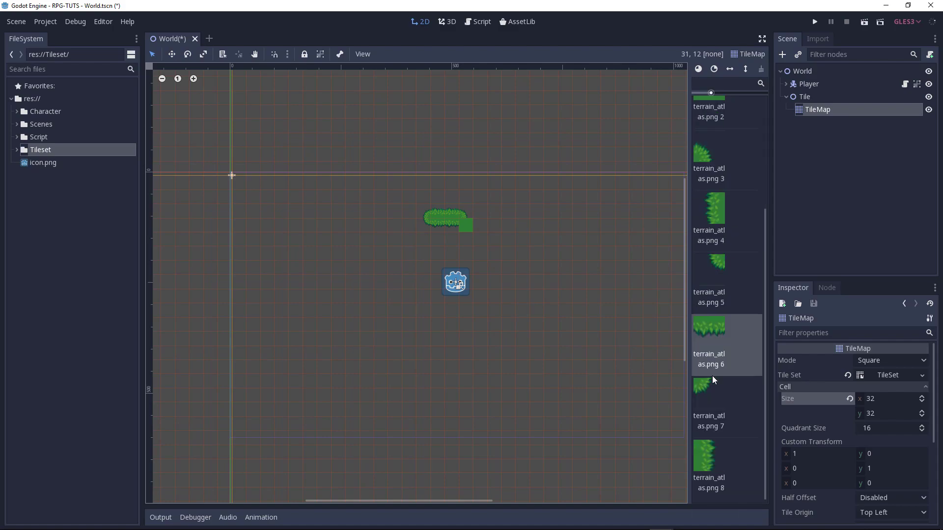
click(718, 405)
click(471, 229)
middle_drag(509, 331, 508, 330)
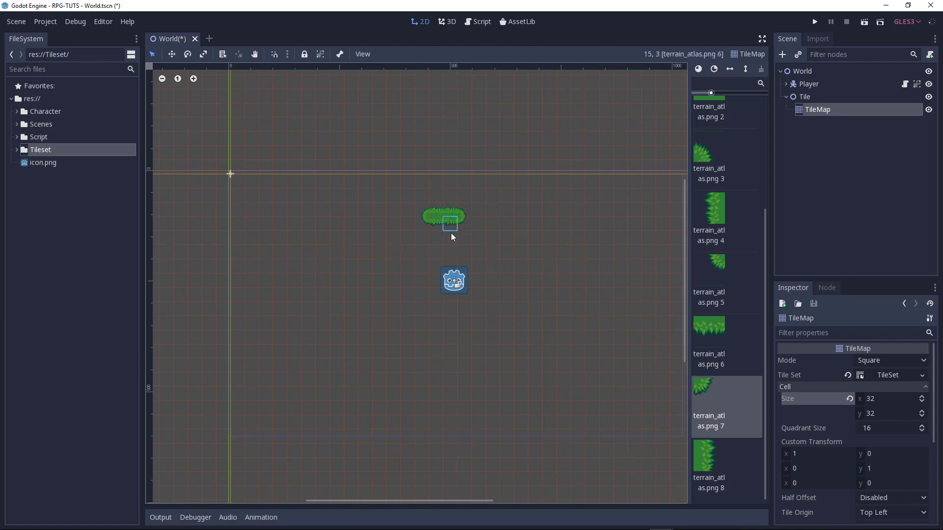
Step: Paint a large area of plain grass tile 0 over and around the Godot icon, filling the gap inside it
scroll(705, 248, up, 3)
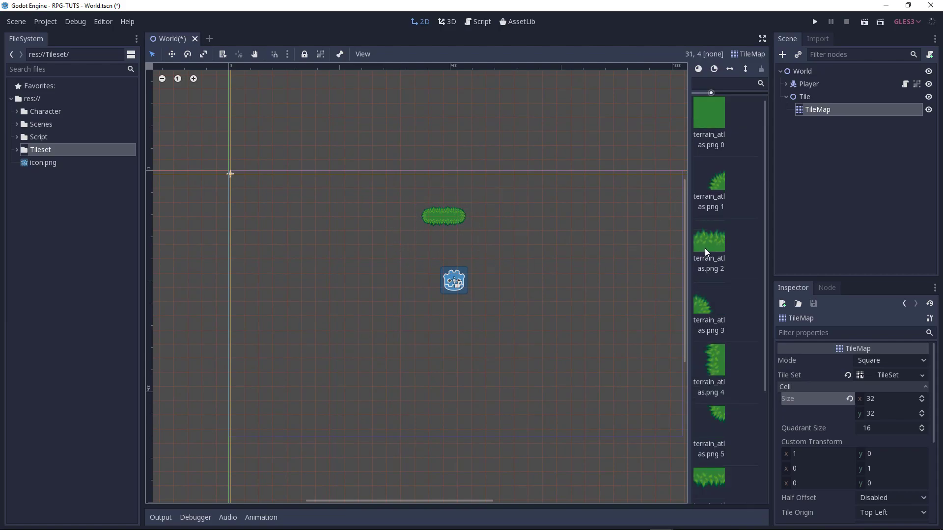
click(706, 117)
mouse_move(370, 213)
mouse_down()
mouse_move(490, 201)
mouse_move(414, 251)
mouse_move(492, 372)
mouse_move(427, 280)
mouse_move(451, 360)
mouse_move(470, 327)
mouse_move(427, 294)
mouse_up()
middle_drag(427, 294, 410, 271)
mouse_move(426, 202)
mouse_down()
mouse_move(401, 202)
mouse_move(397, 218)
mouse_move(394, 325)
mouse_move(482, 329)
mouse_move(441, 325)
mouse_up()
middle_drag(440, 325, 414, 298)
drag(472, 205, 464, 240)
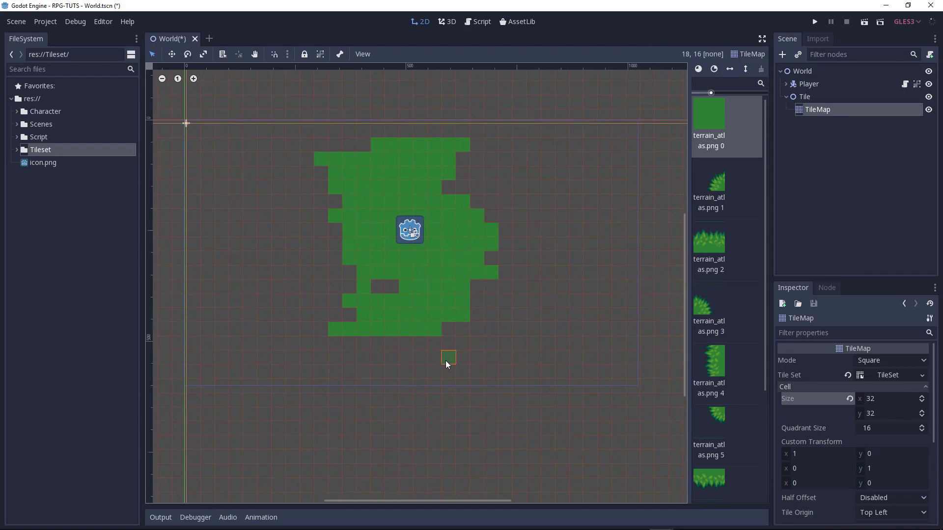
drag(376, 286, 392, 286)
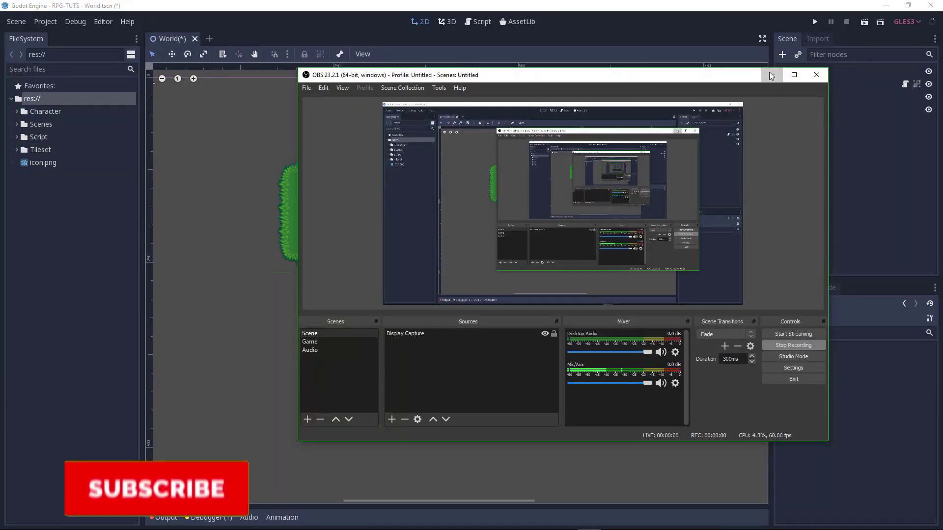
click(771, 76)
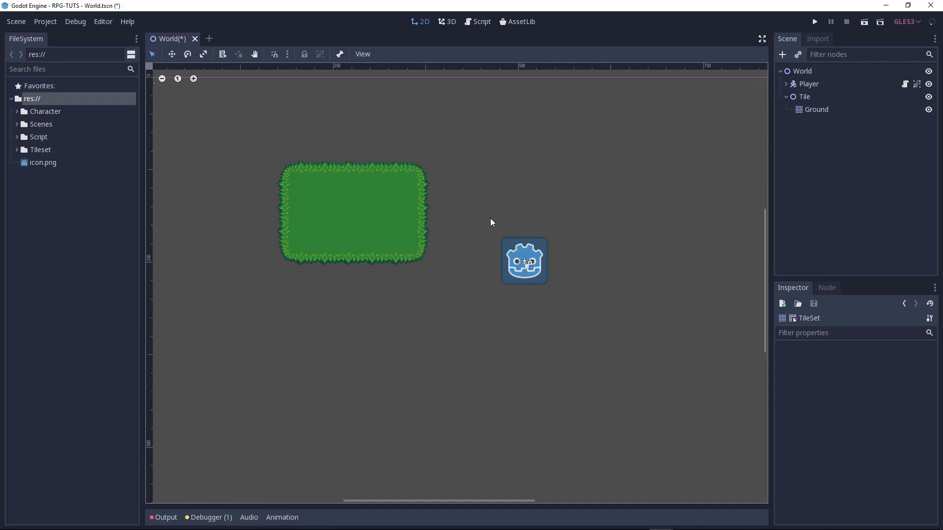
middle_drag(391, 214, 427, 239)
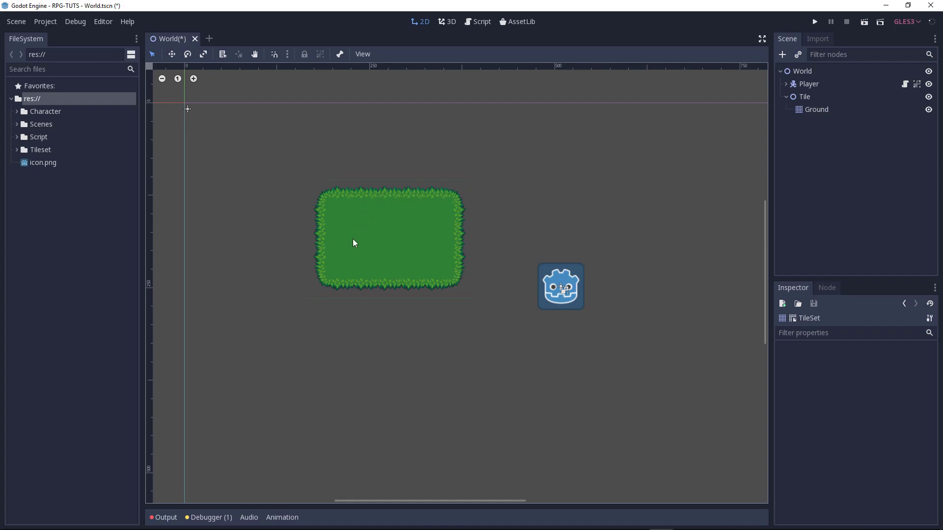
scroll(409, 196, down, 3)
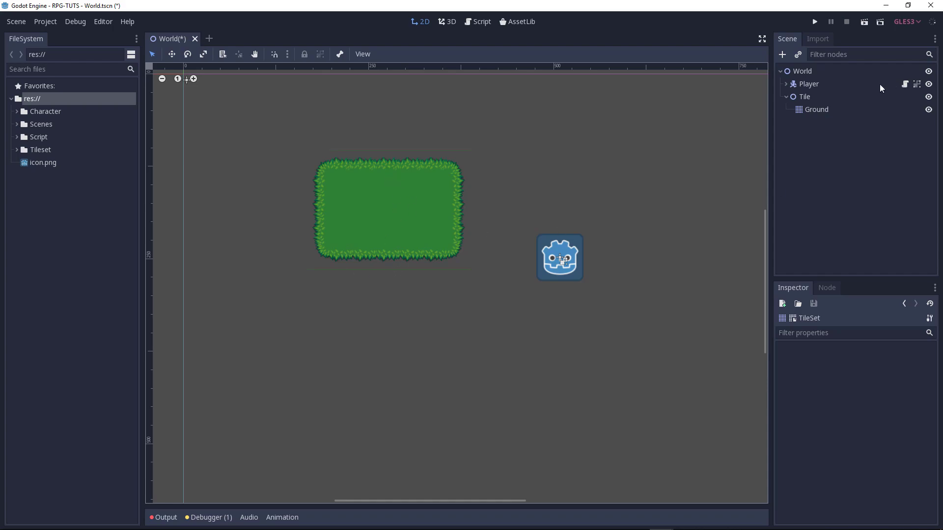
Step: Add a second TileMap node under the Tile node and rename it Decorations
click(801, 98)
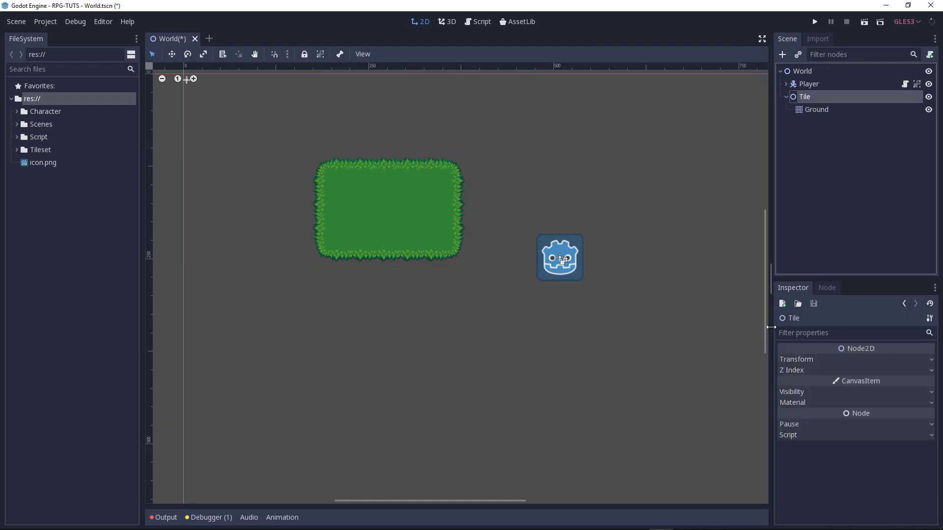
click(782, 55)
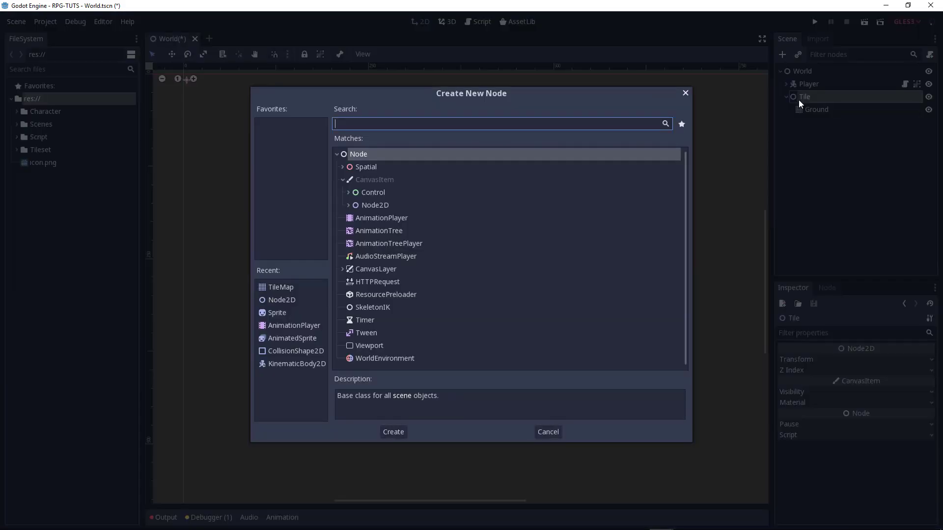
text(Tilema)
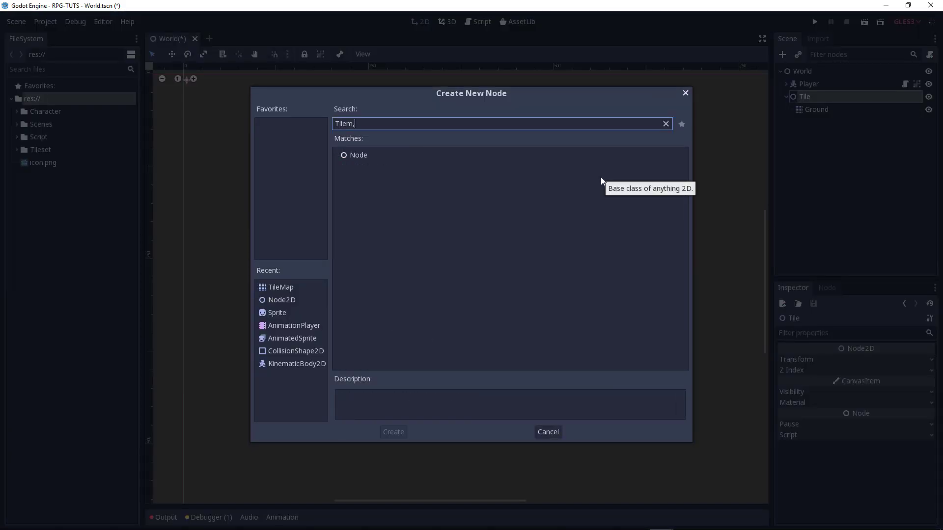
key(Return)
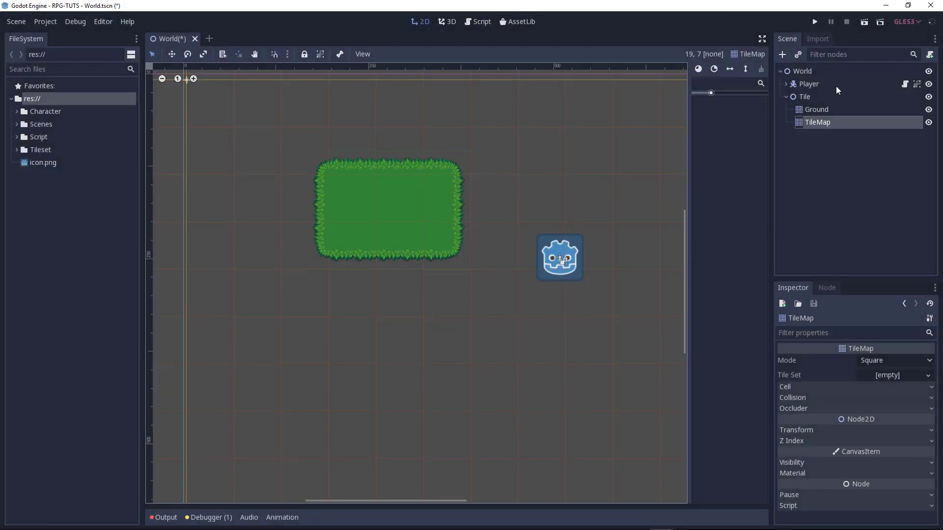
double_click(815, 123)
text(D)
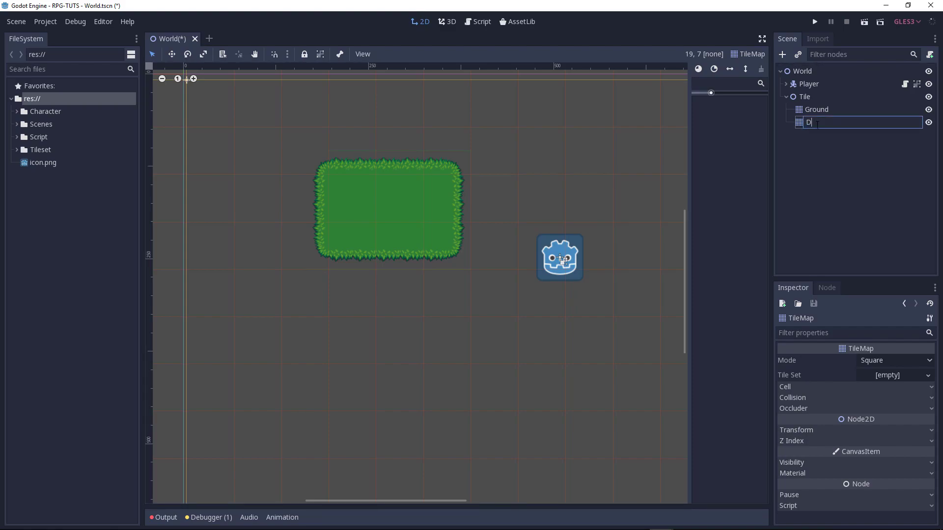
text(ecorations)
key(Return)
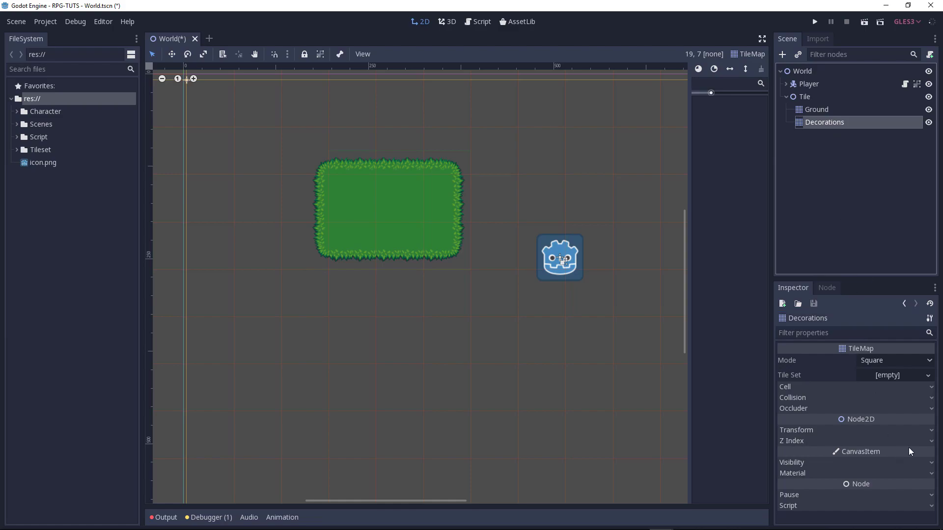
Step: Set the Decorations tile map's cell size to 32 by 32
click(932, 388)
click(878, 398)
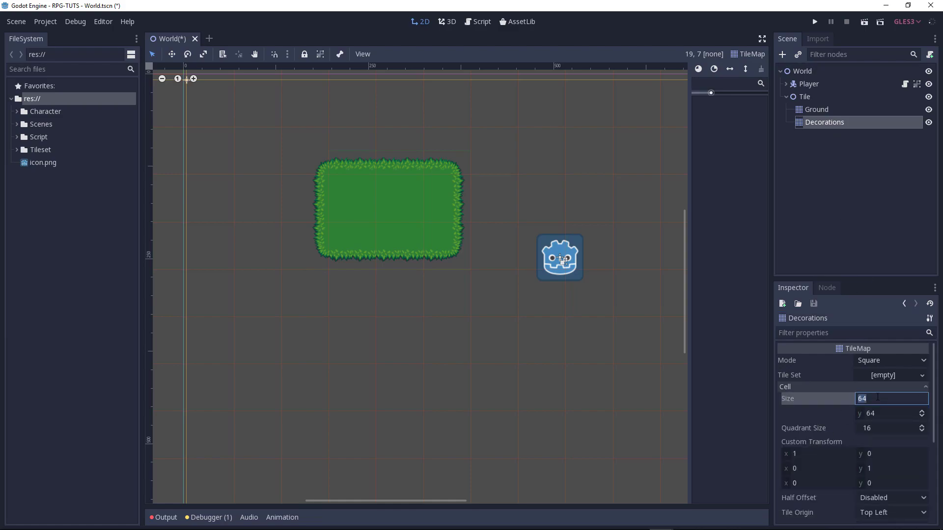
text(32)
key(Return)
click(883, 413)
text(32)
key(Return)
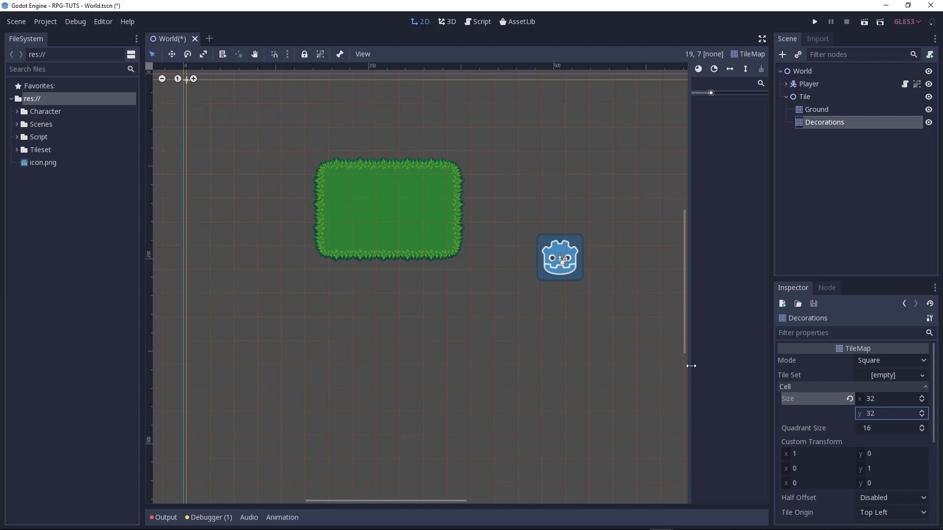
Step: Copy the TileSet resource from the Ground tile map and paste it as the Decorations tile set
middle_drag(394, 244, 407, 284)
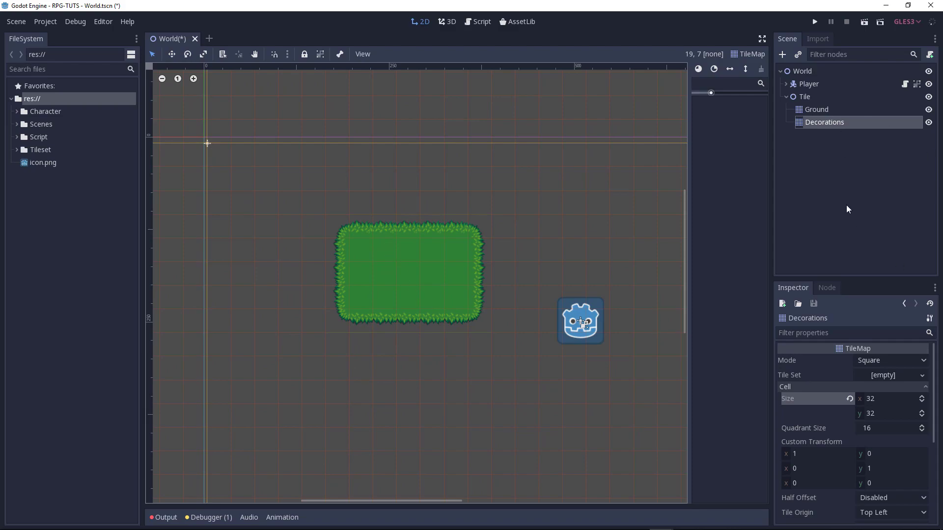
click(815, 111)
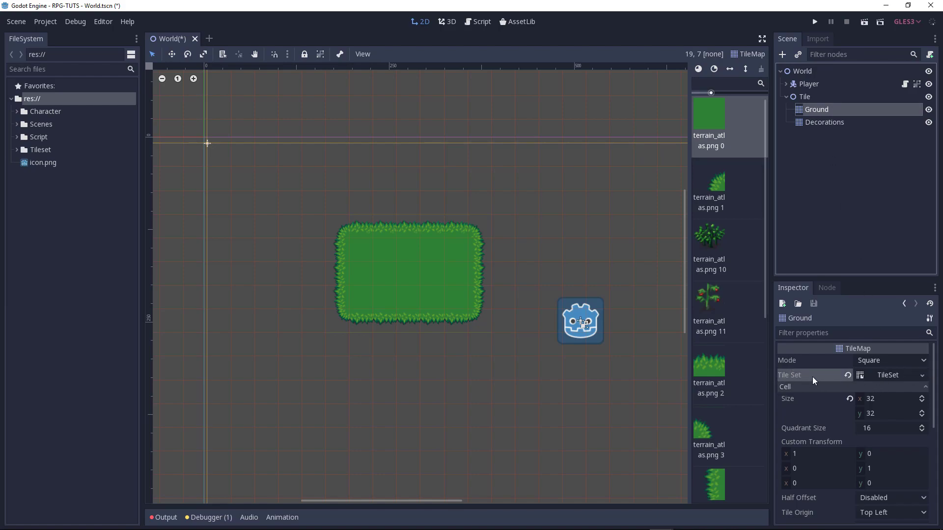
click(922, 375)
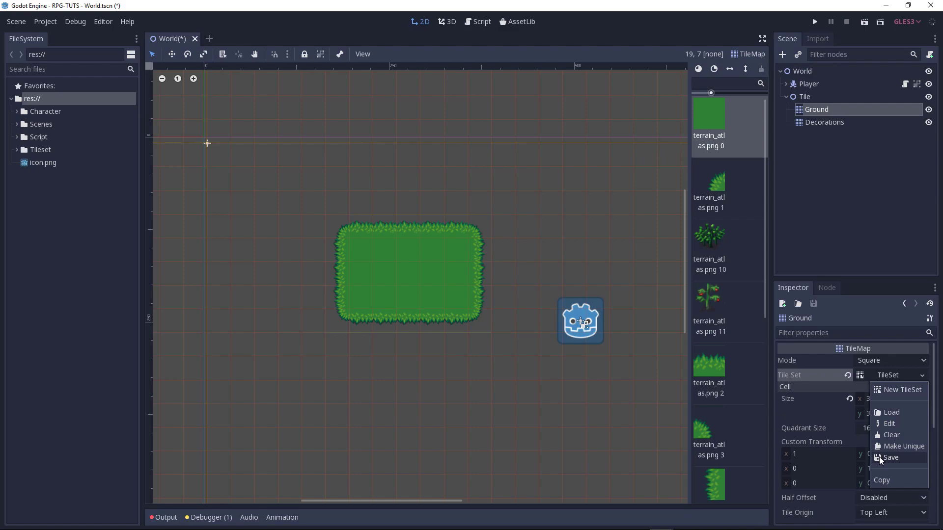
click(879, 479)
click(820, 123)
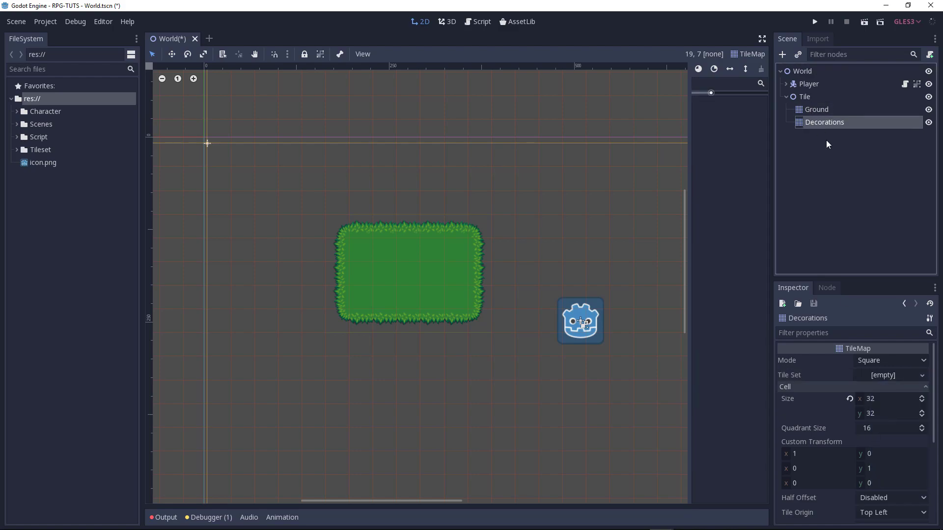
click(922, 376)
click(908, 437)
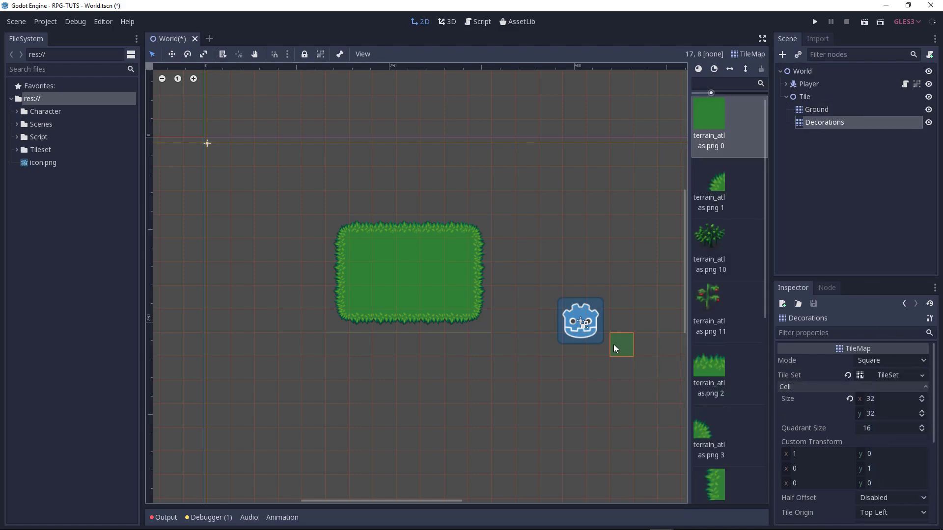
Step: Paint a 2 by 2 group of bushes with terrain_atlas.png tile 10 inside the bordered grass area
click(719, 244)
click(385, 266)
scroll(412, 325, up, 3)
scroll(422, 298, up, 1)
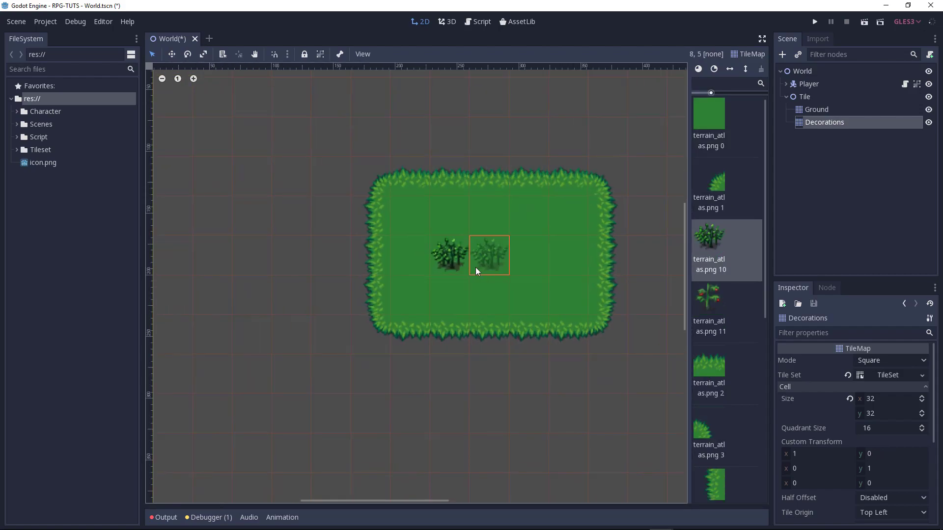
drag(491, 212, 450, 215)
mouse_move(498, 291)
middle_down()
mouse_move(409, 289)
mouse_move(262, 261)
mouse_move(288, 251)
middle_up()
scroll(262, 261, down, 6)
key(ctrl+z)
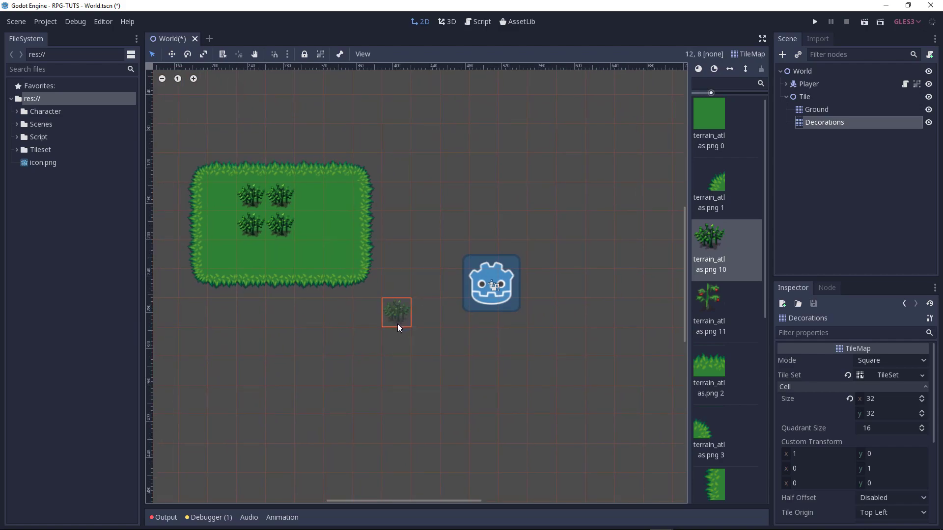
Step: Paint a plain grass patch, 2 by 4 tiles plus one tile on its side, with tile 0 between the bordered grass and the Godot icon
middle_drag(404, 273, 460, 320)
scroll(460, 320, down, 1)
click(718, 135)
mouse_move(446, 253)
mouse_down()
mouse_move(463, 245)
mouse_move(453, 331)
mouse_up()
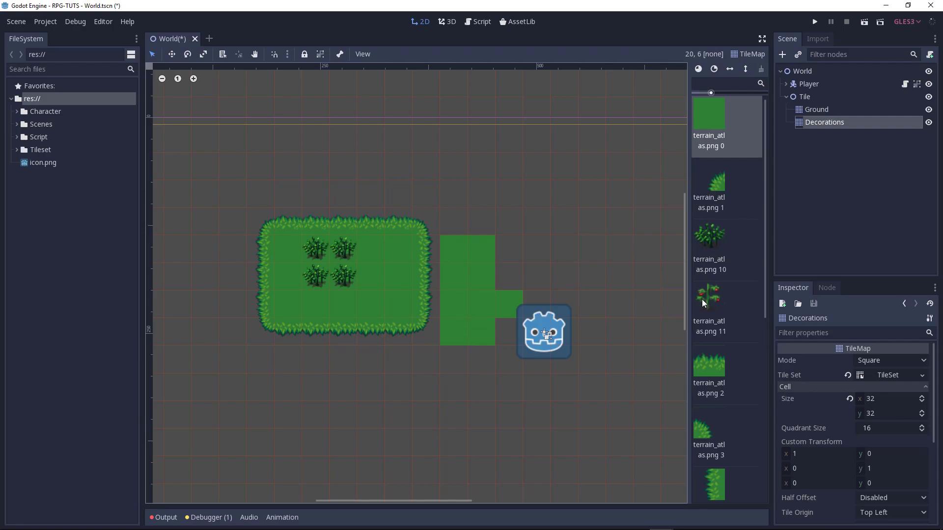